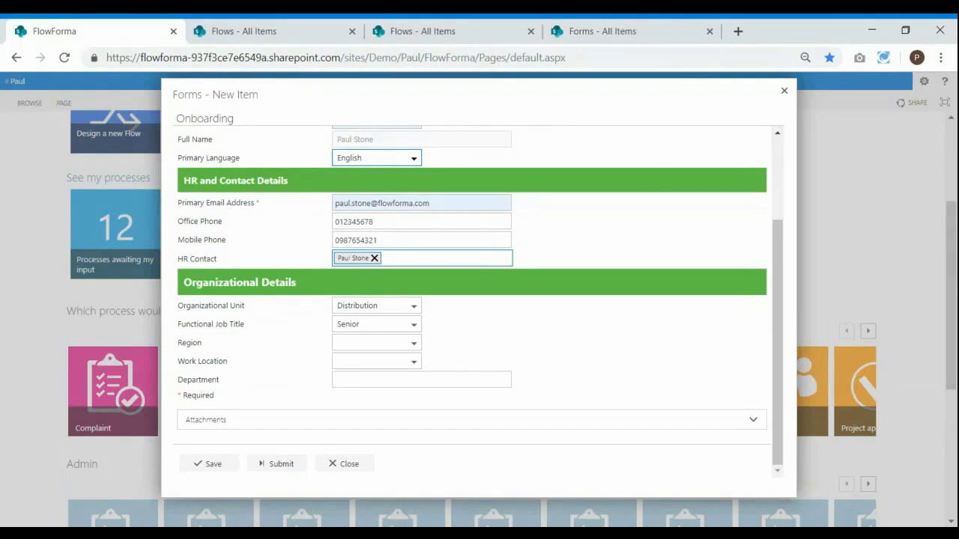
Review the completed New Hire Details form and submit it to the employee manager review
scroll(515, 268, up, 3)
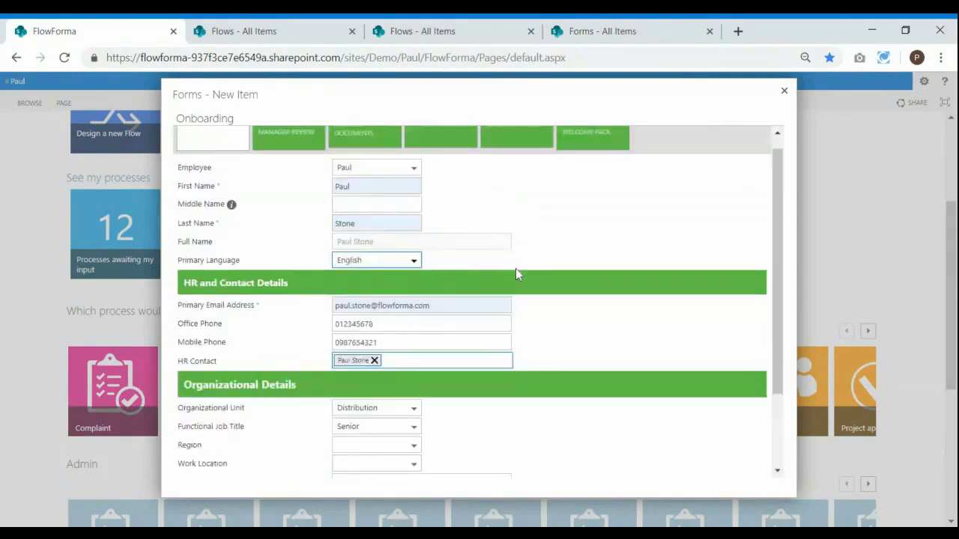
scroll(418, 304, down, 5)
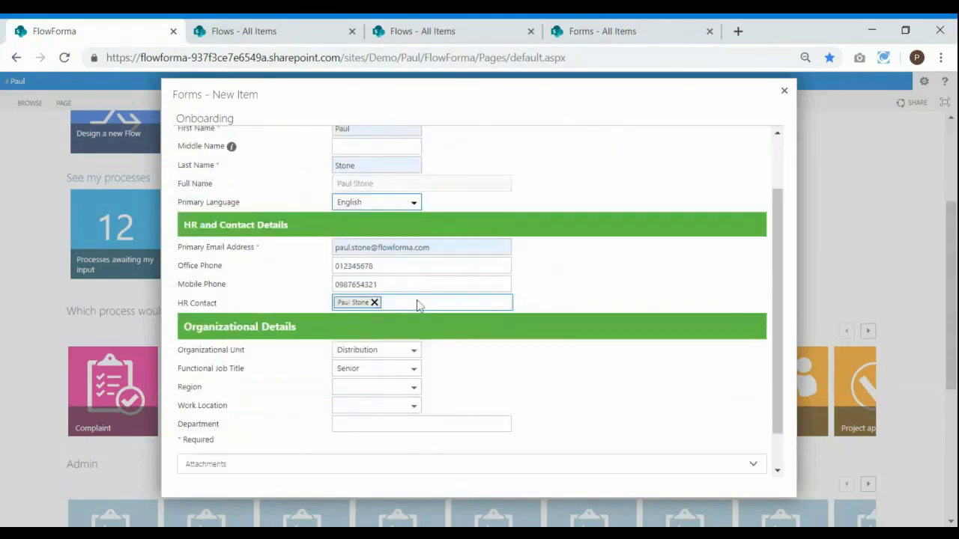
click(281, 466)
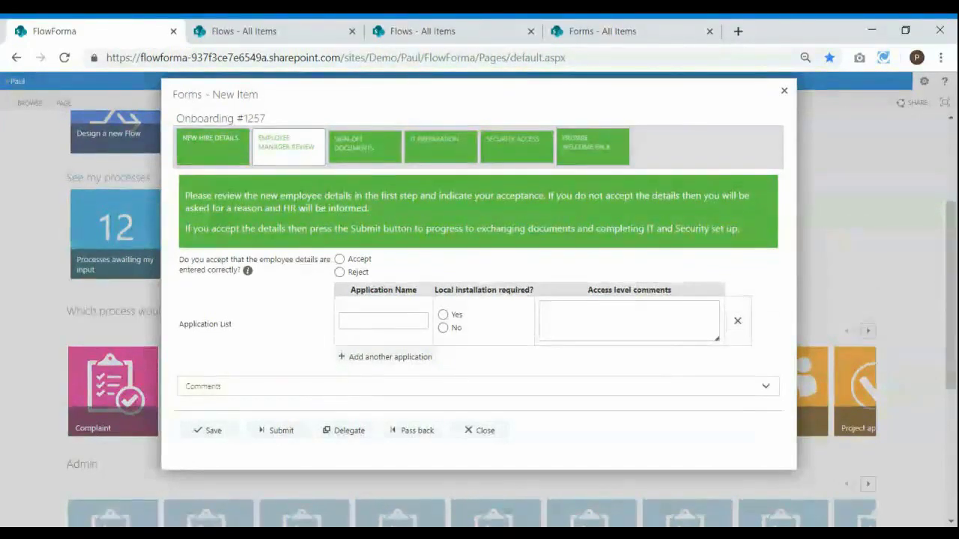
Accept the employee details in the manager review, checking them against the New Hire Details step
click(339, 259)
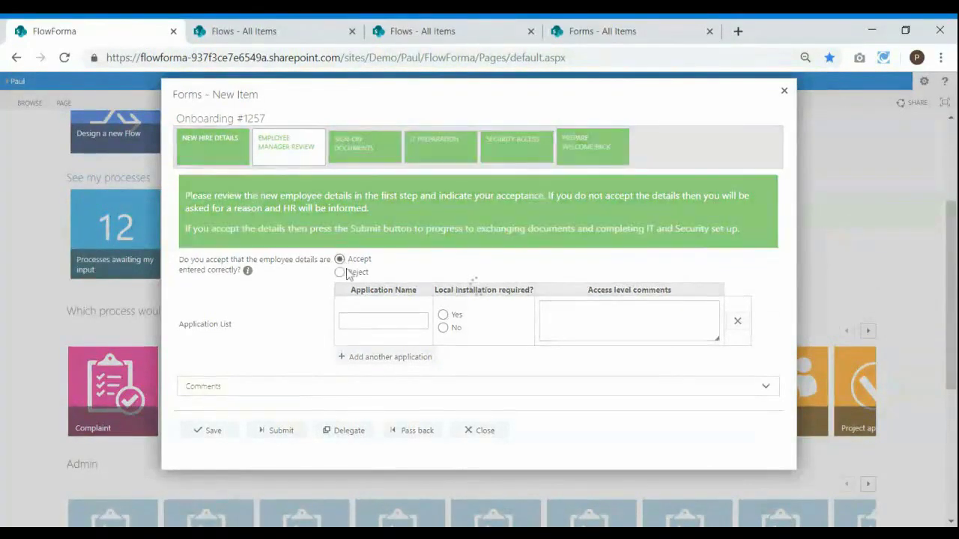
click(240, 172)
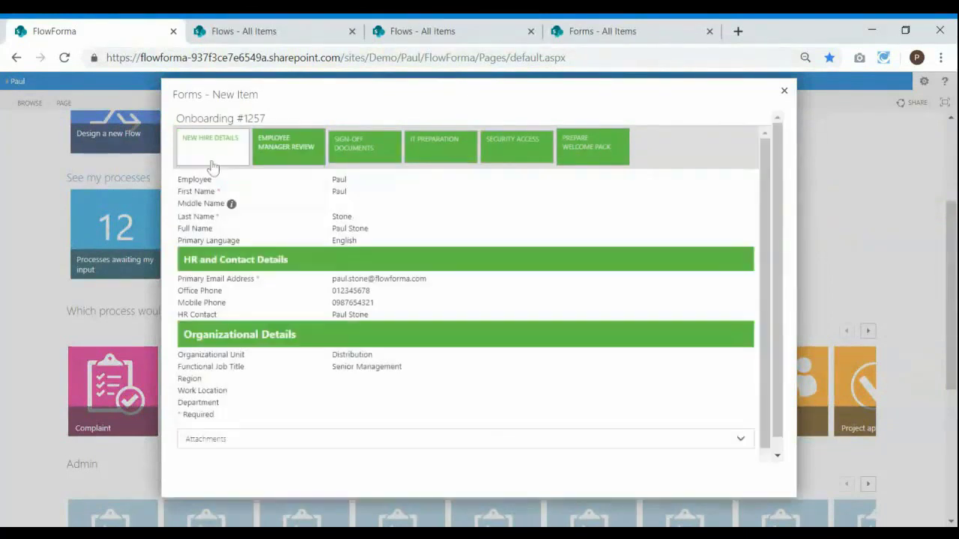
click(277, 158)
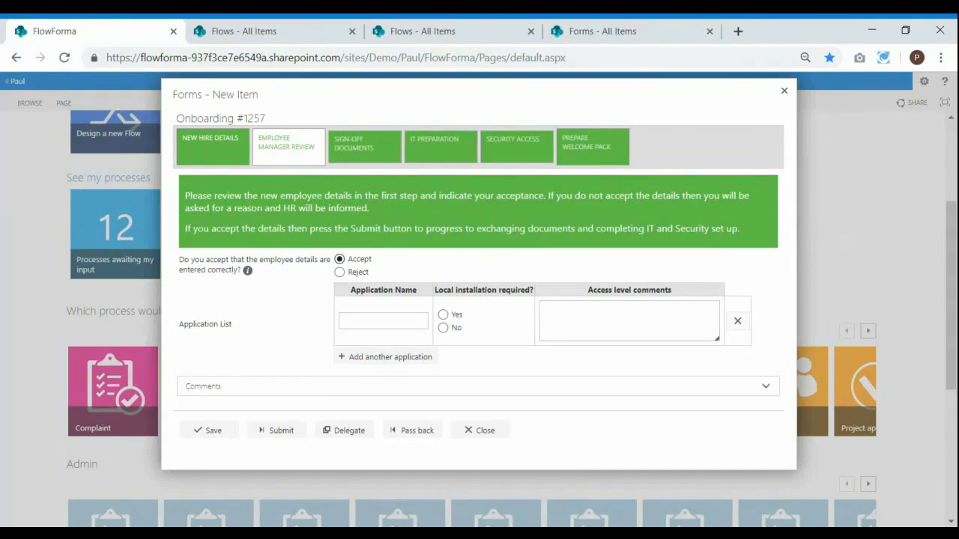
Try rejecting the employee details with a placeholder reason for rejection, and set the decision back to Accept
click(341, 274)
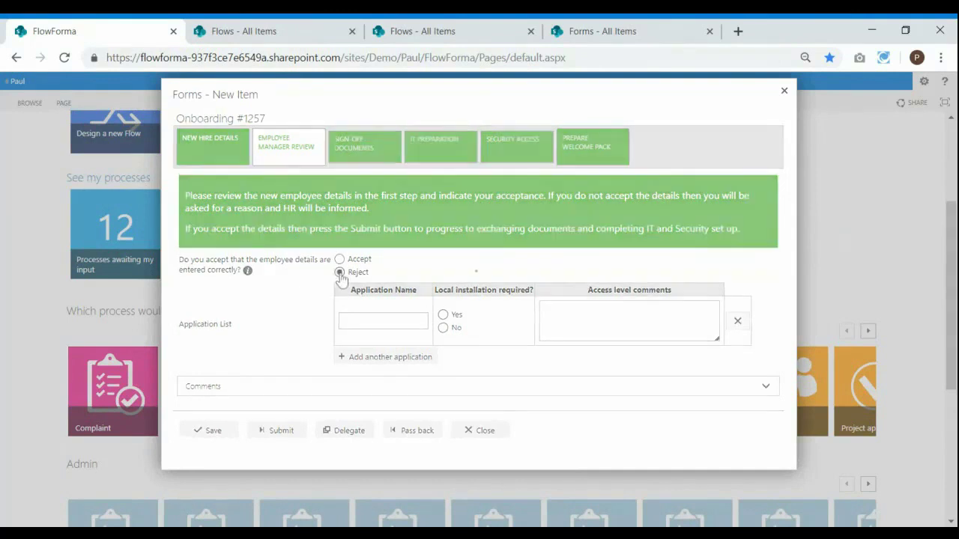
click(347, 287)
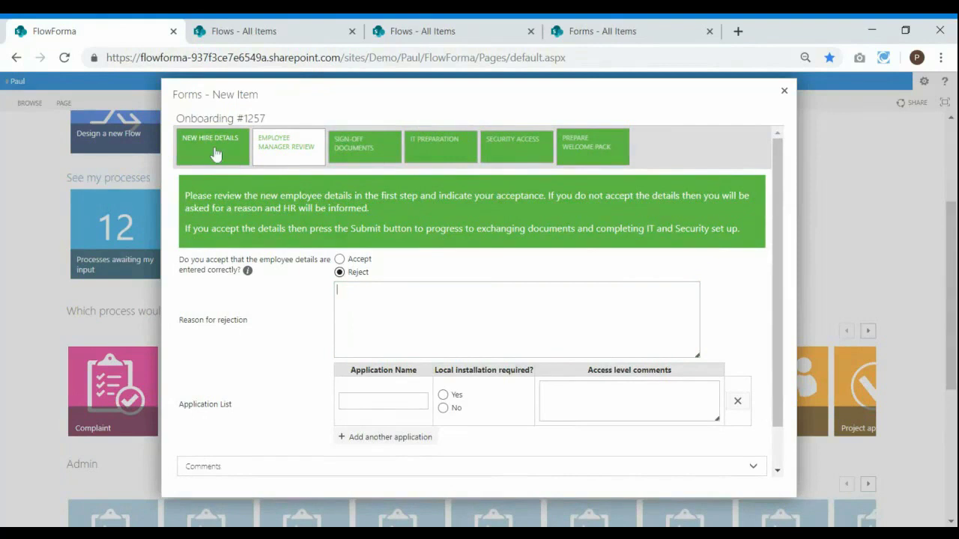
text(khjkhjk)
double_click(349, 289)
click(340, 259)
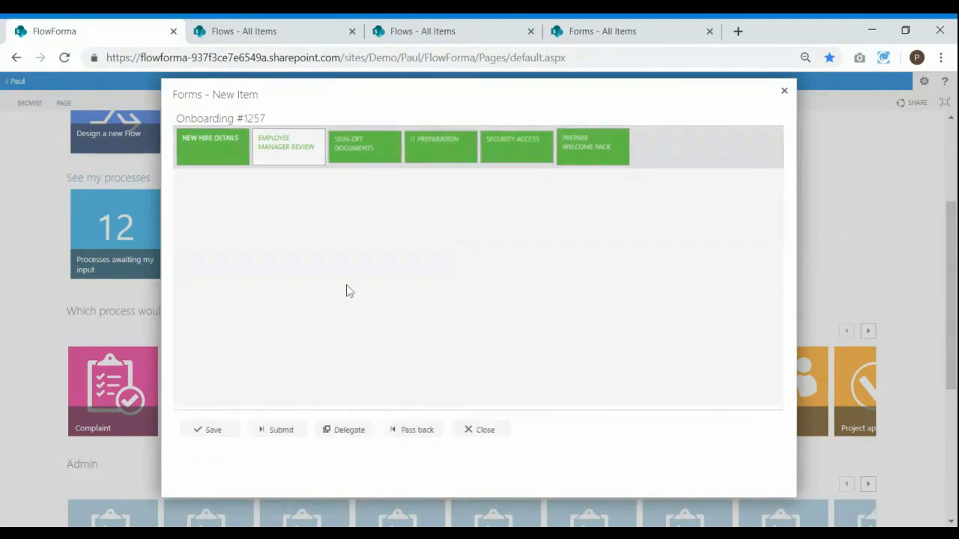
Fill the first Application List row with SAP, local installation Yes and the access level comment "lkjkl"
click(383, 320)
text(SAP)
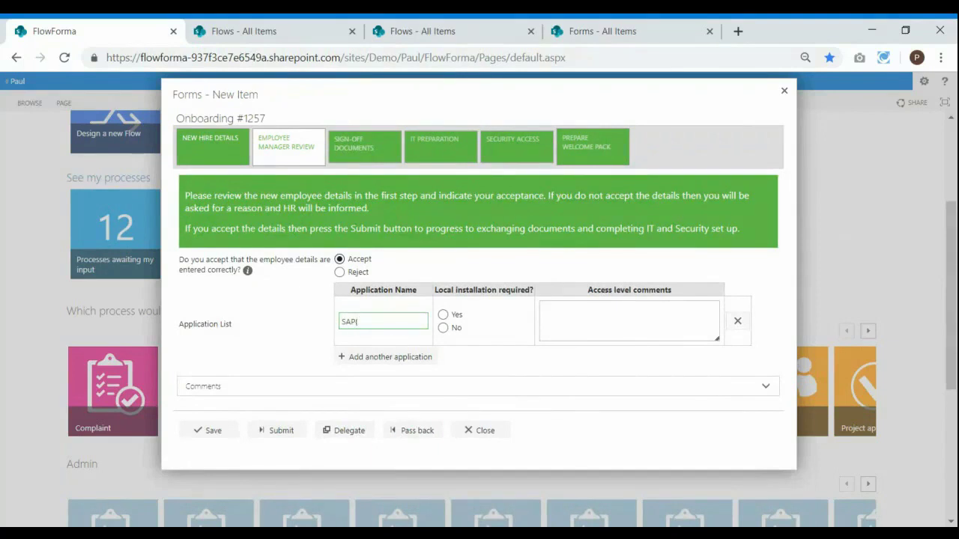
click(443, 314)
click(554, 319)
text(lkjkl)
Add a second Application List row for CRM with local installation Yes and the access level comment "mnbm"
click(386, 356)
click(386, 370)
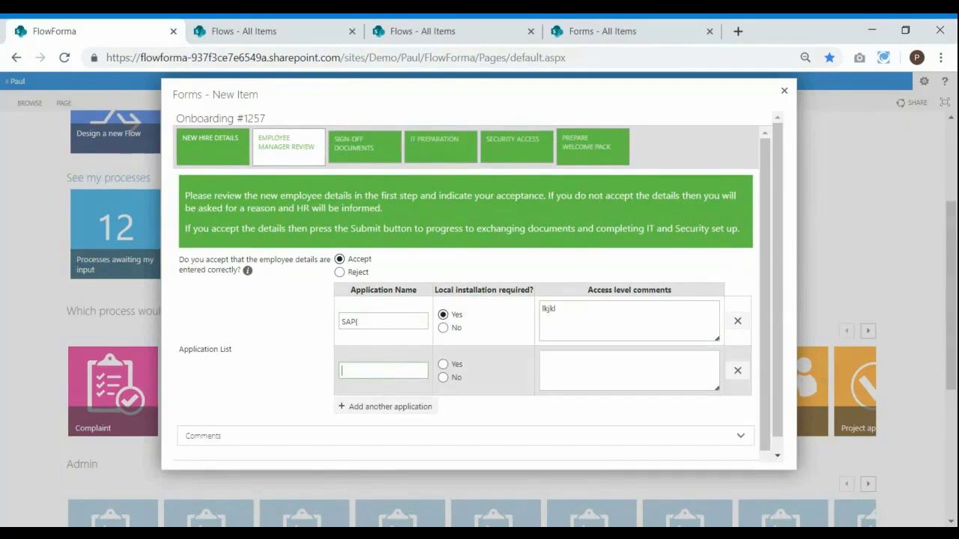
text(CRM)
click(443, 364)
key(Tab)
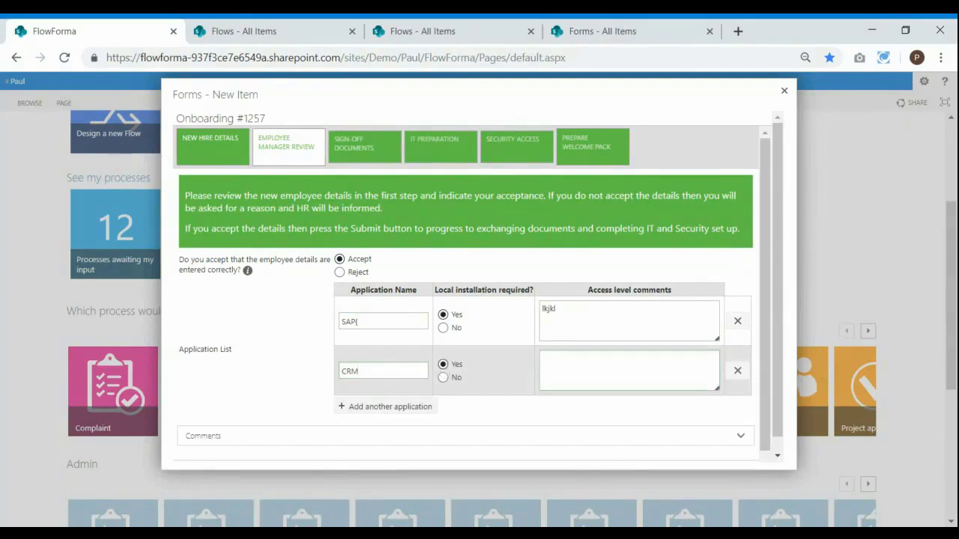
text(mnbm)
click(509, 363)
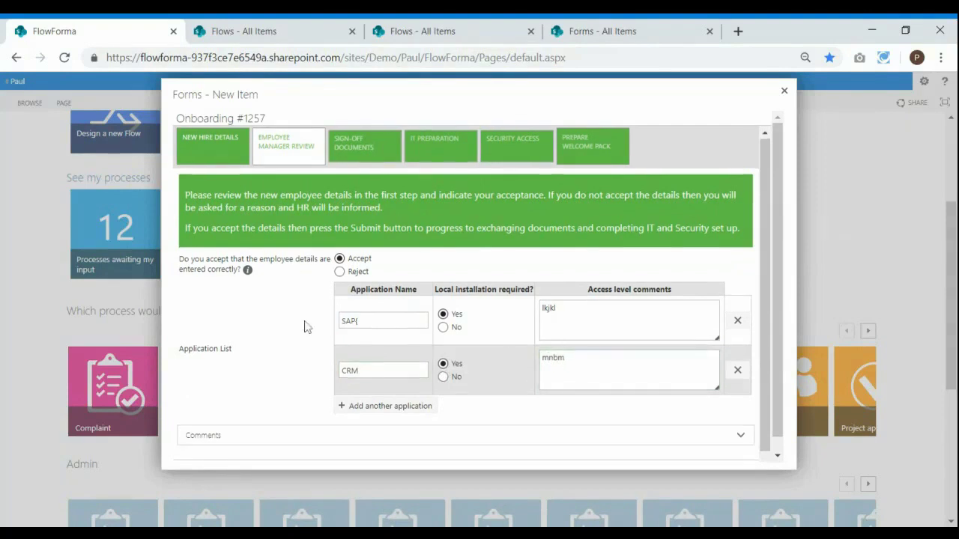
Submit the employee manager review and confirm the action with the account password
scroll(304, 326, down, 2)
click(283, 449)
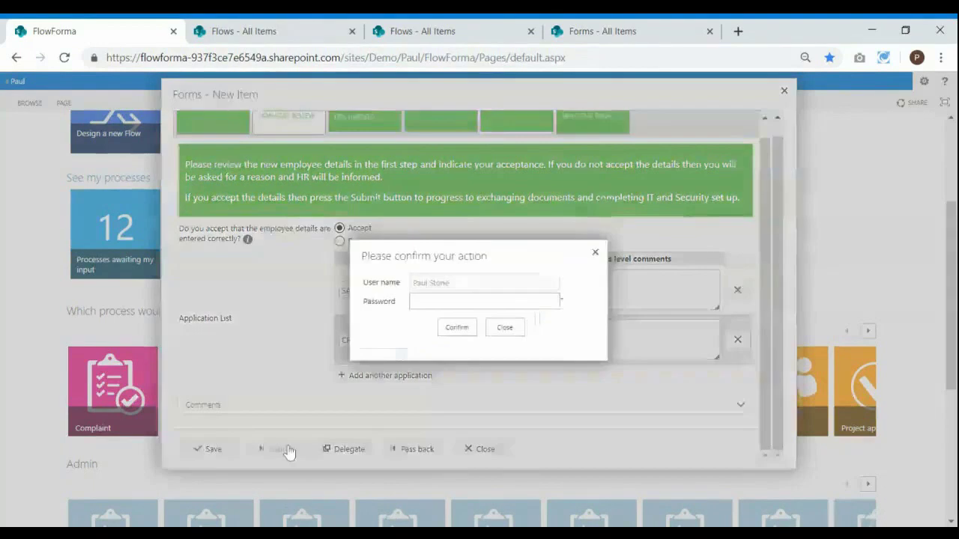
click(447, 302)
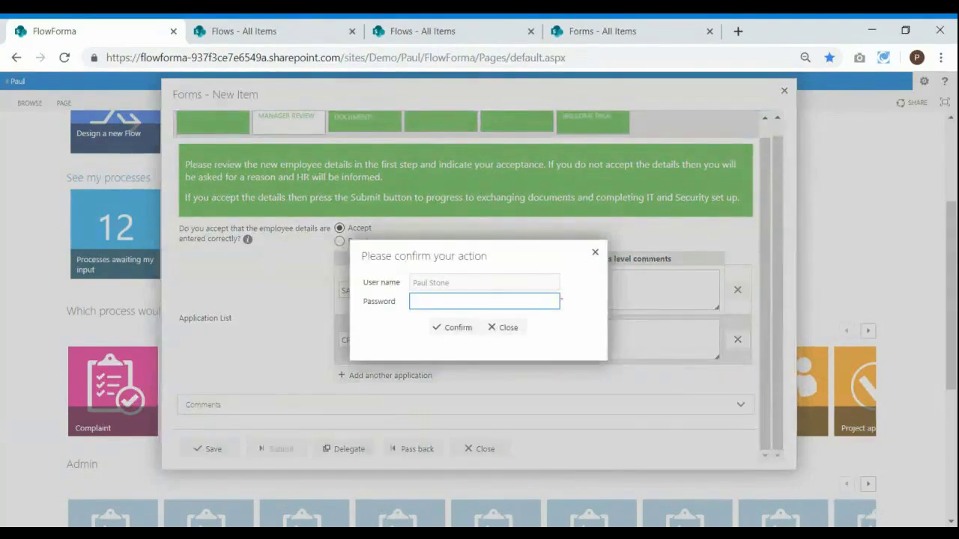
text(•••••••)
key(BackSpace)
key(BackSpace)
key(BackSpace)
key(BackSpace)
key(BackSpace)
key(BackSpace)
text(•••••••••)
click(454, 328)
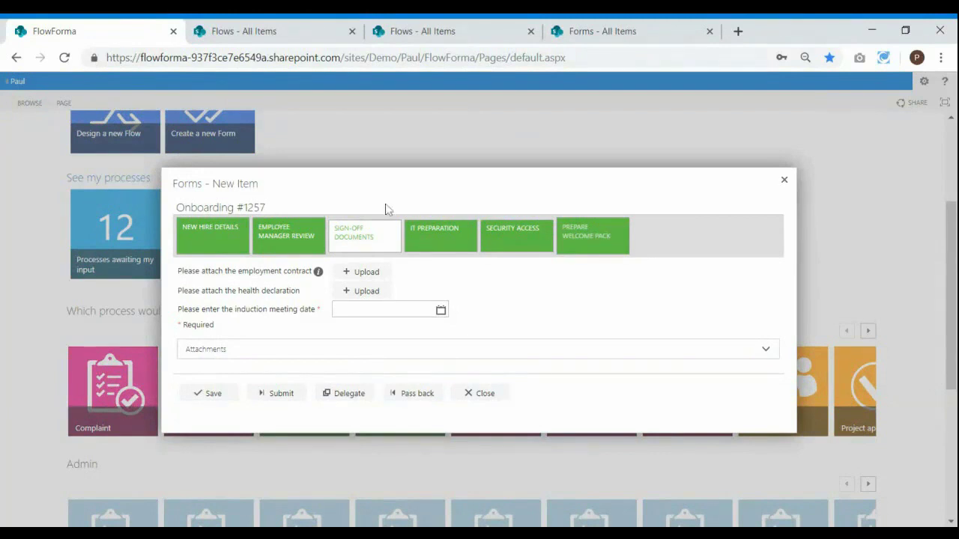
Switch to the Onboarding flow in Flow Designer and look through the questions of the New Hire Details step
click(268, 33)
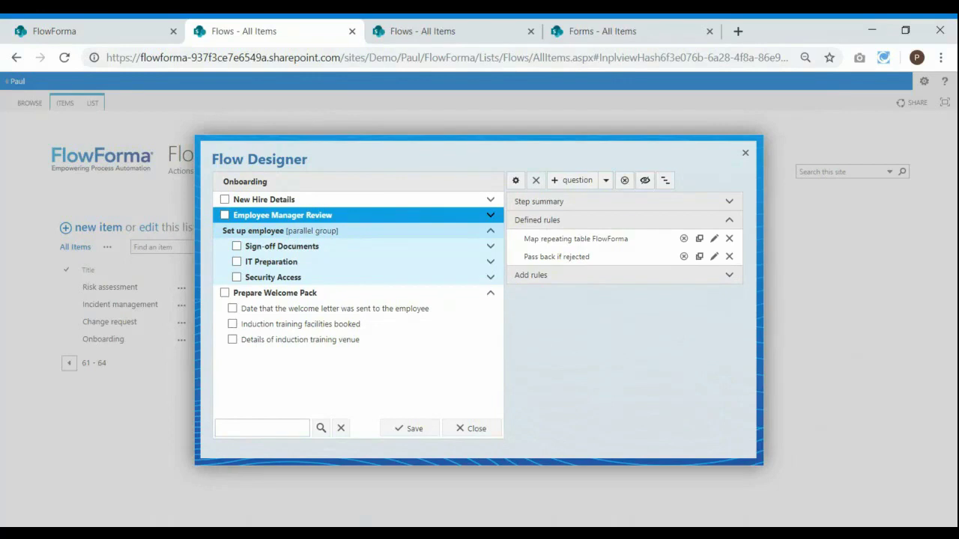
click(279, 201)
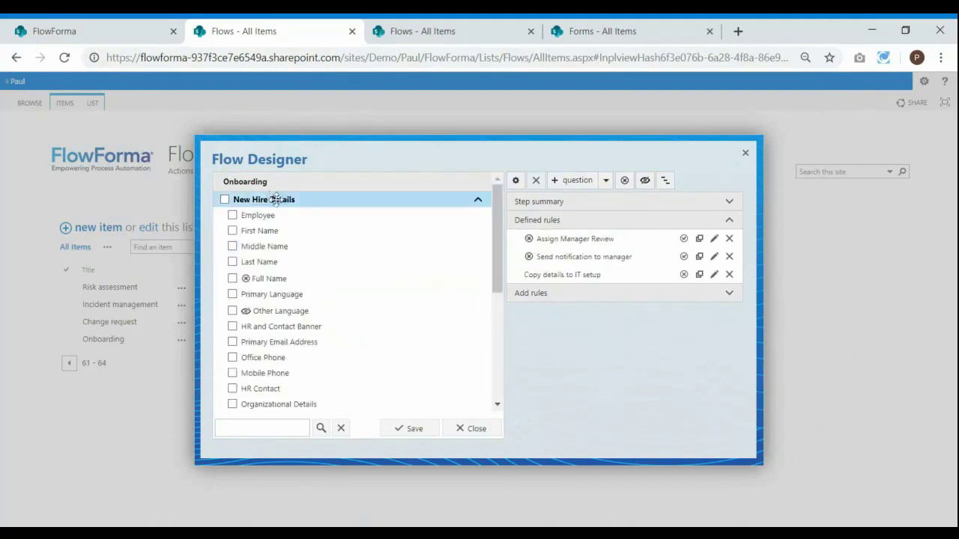
scroll(285, 221, down, 3)
scroll(285, 220, down, 1)
scroll(283, 218, up, 3)
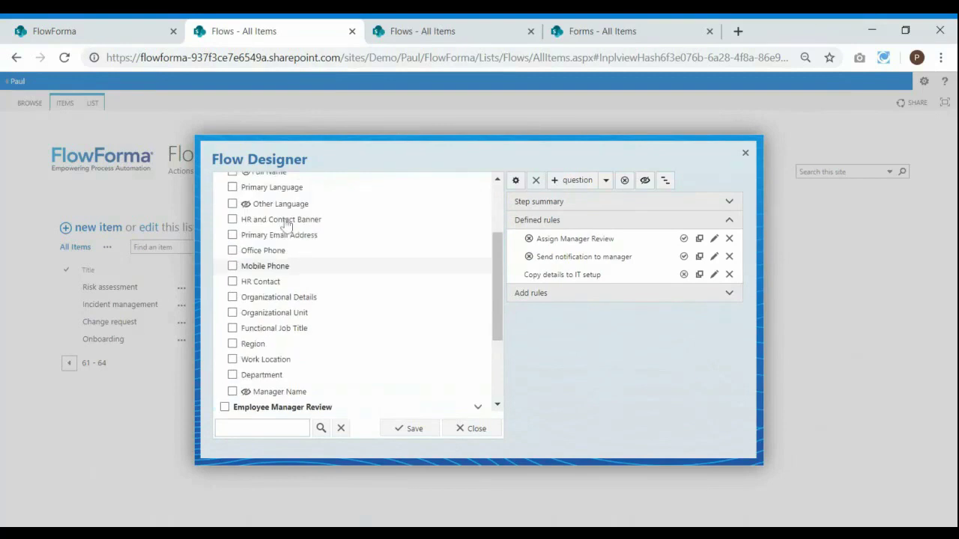
scroll(284, 217, up, 1)
click(274, 200)
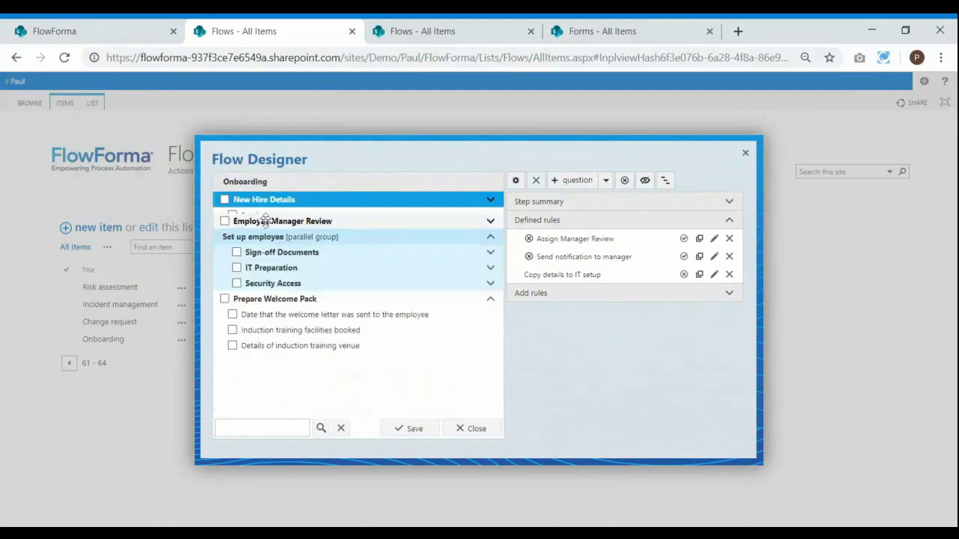
Expand the Sign-off Documents and IT Preparation steps and look through their questions
click(268, 247)
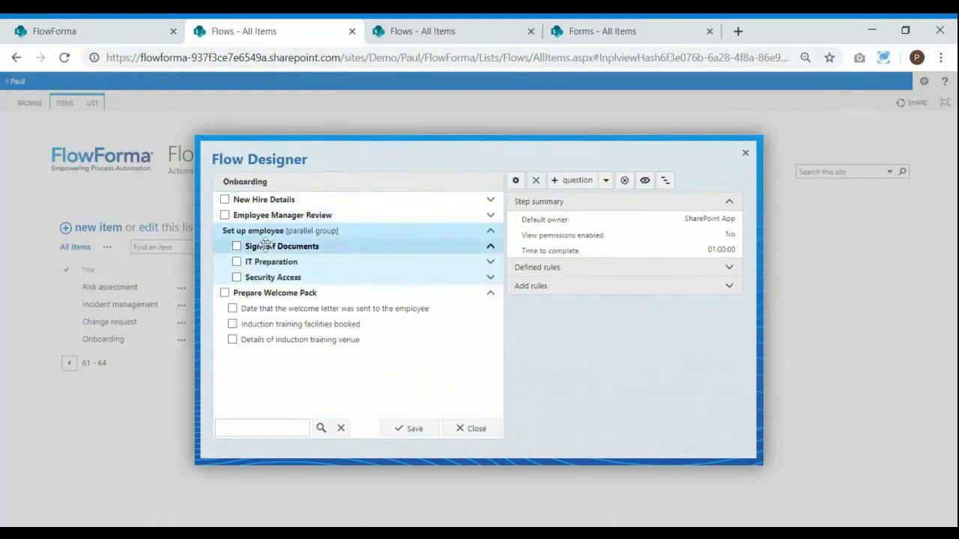
click(275, 308)
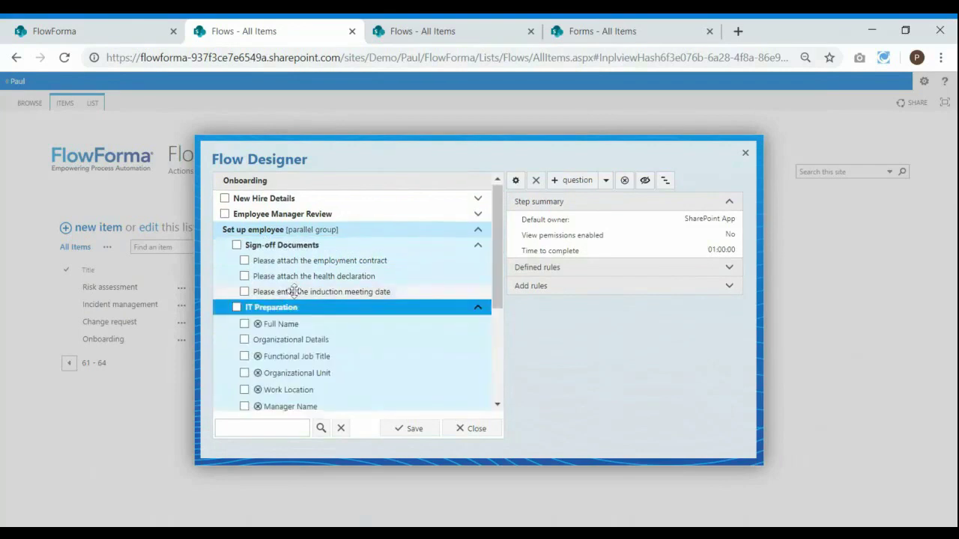
scroll(293, 285, down, 3)
scroll(294, 298, down, 1)
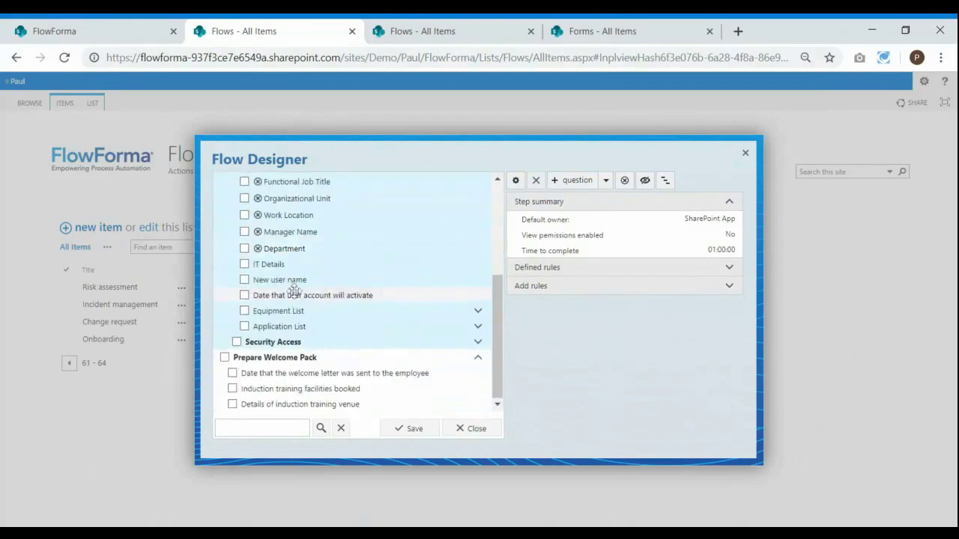
scroll(295, 292, up, 4)
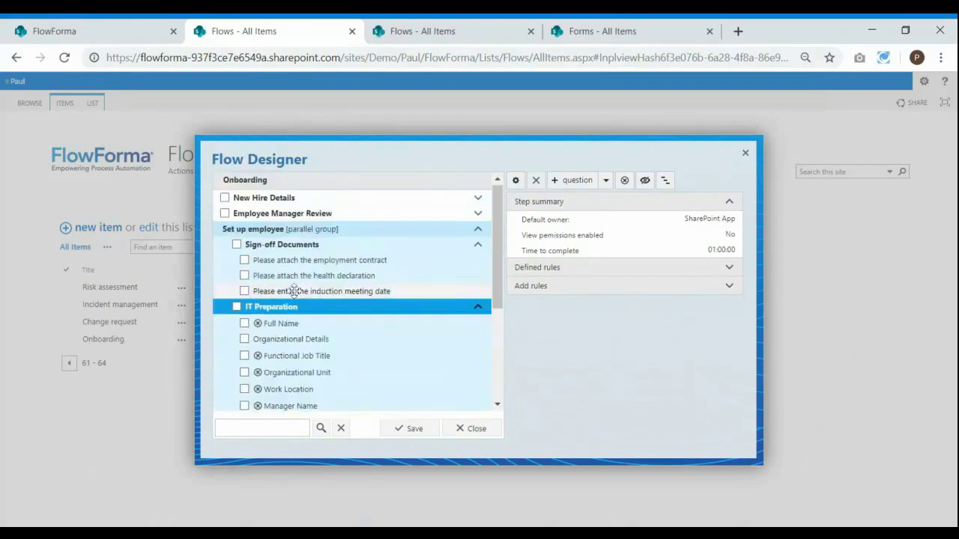
Expand New Hire Details and compare its questions with those in the IT Preparation step
click(281, 200)
scroll(298, 248, down, 3)
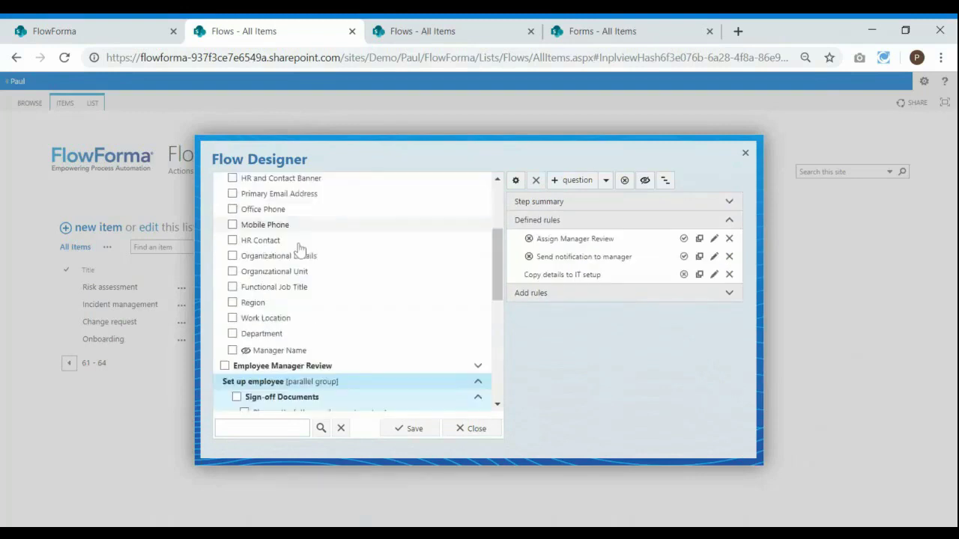
scroll(298, 248, down, 5)
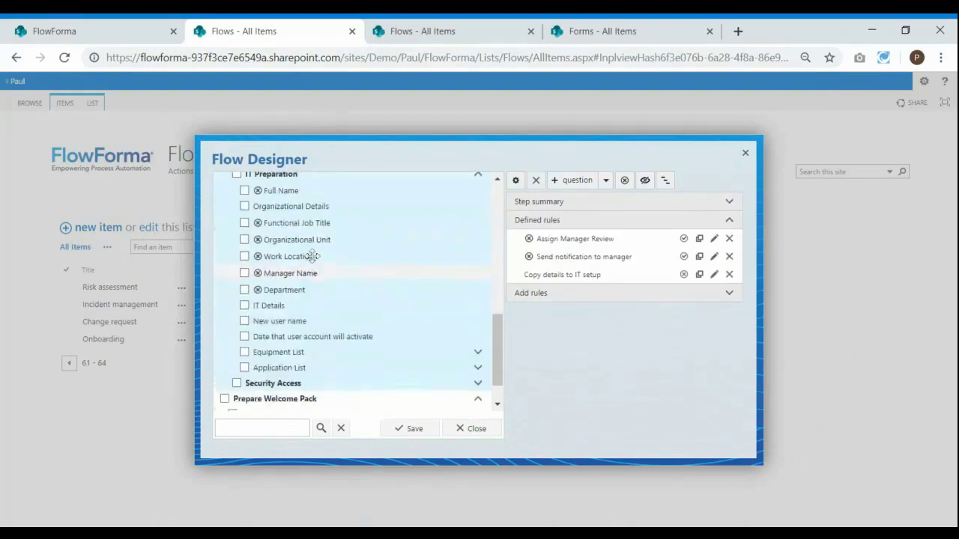
scroll(312, 256, up, 3)
scroll(312, 256, up, 4)
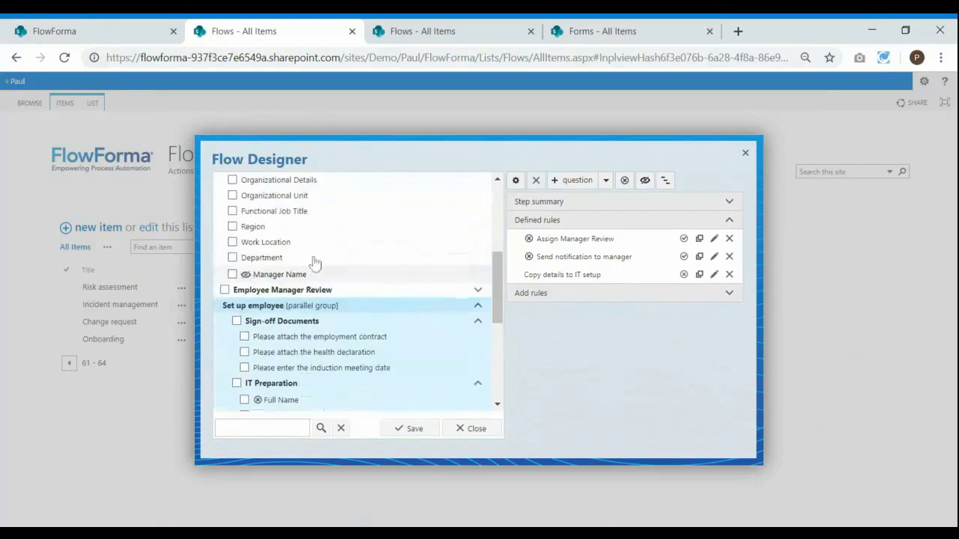
scroll(315, 263, up, 1)
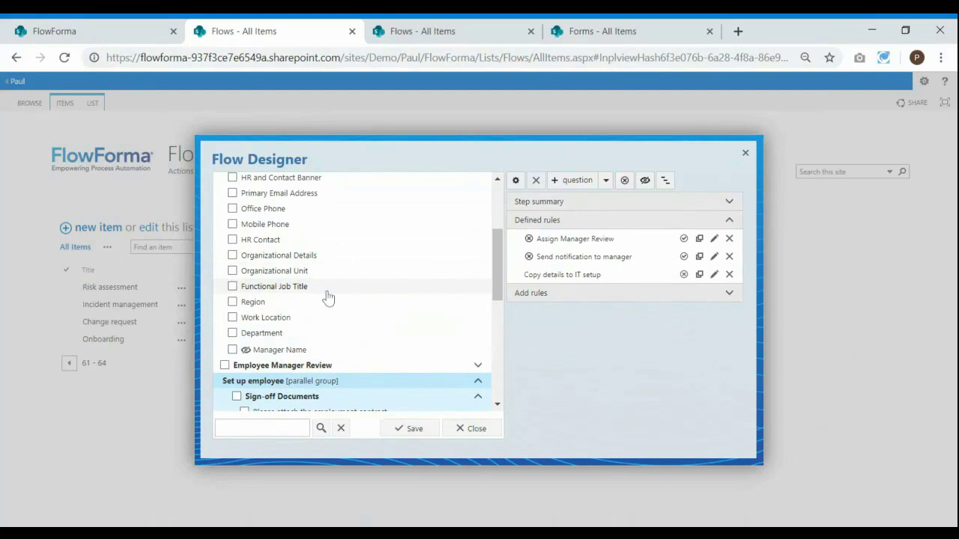
scroll(330, 298, down, 3)
scroll(314, 322, down, 1)
Inspect the Generate Welcome Letter rule of the Prepare Welcome Pack step, including its document template, and close it without saving
click(298, 356)
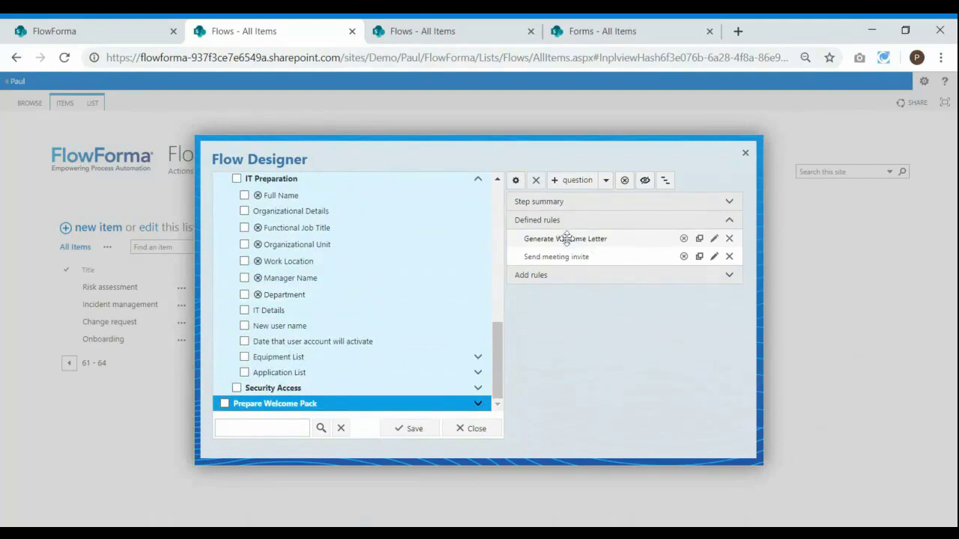
click(720, 245)
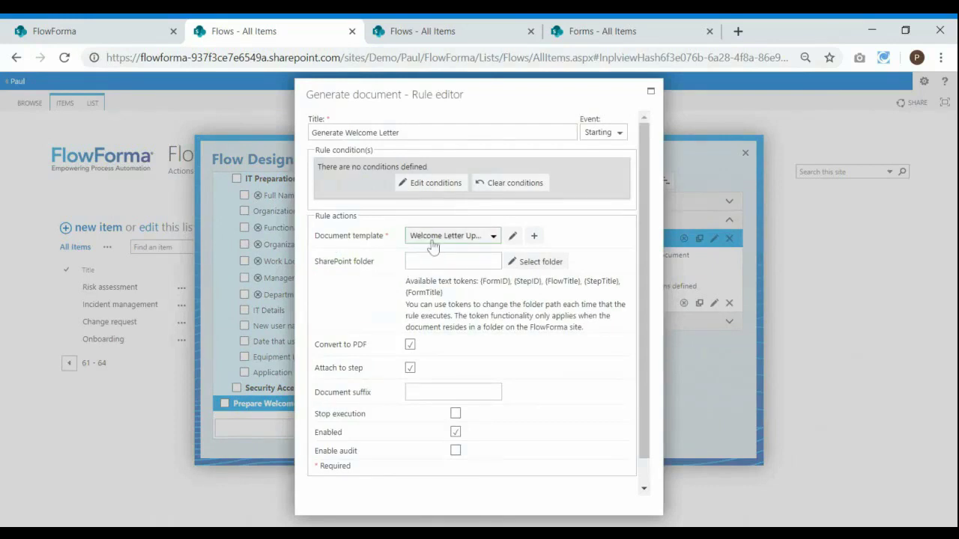
click(430, 238)
scroll(646, 134, down, 2)
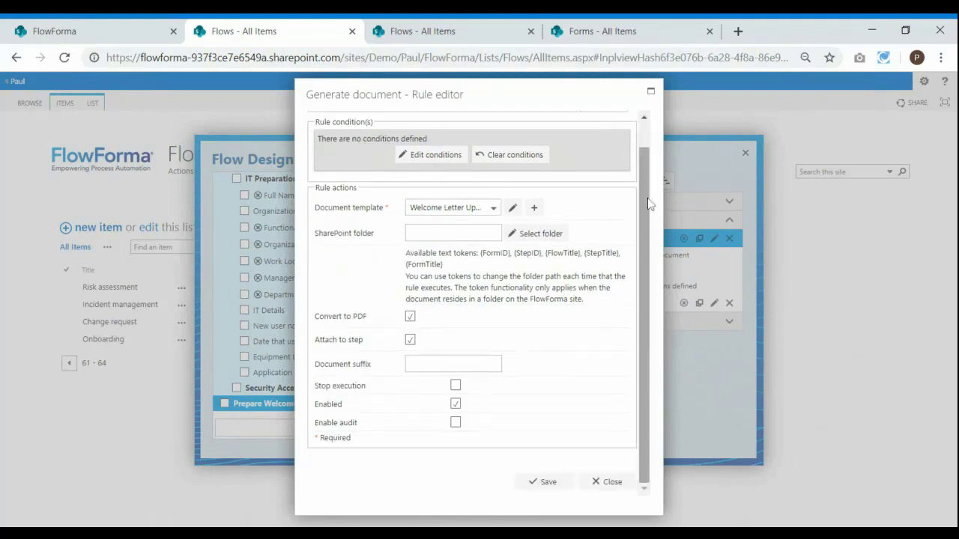
click(603, 485)
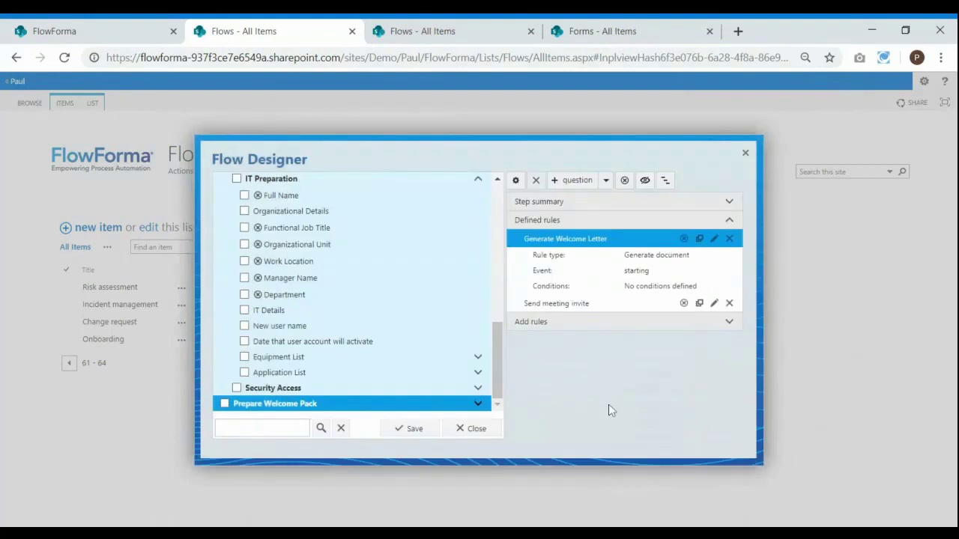
Show the defined rules of the New Hire Details step and collapse its questions
drag(499, 380, 498, 242)
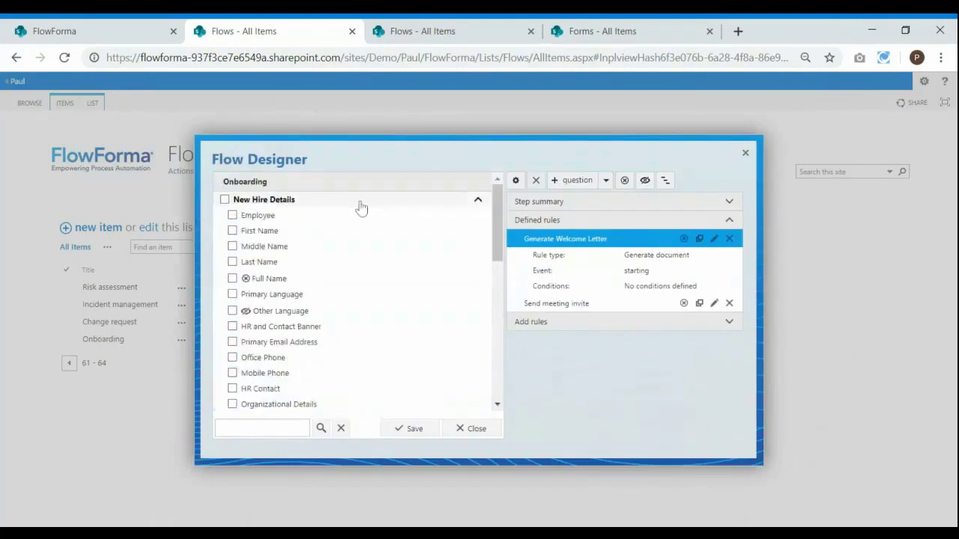
click(361, 206)
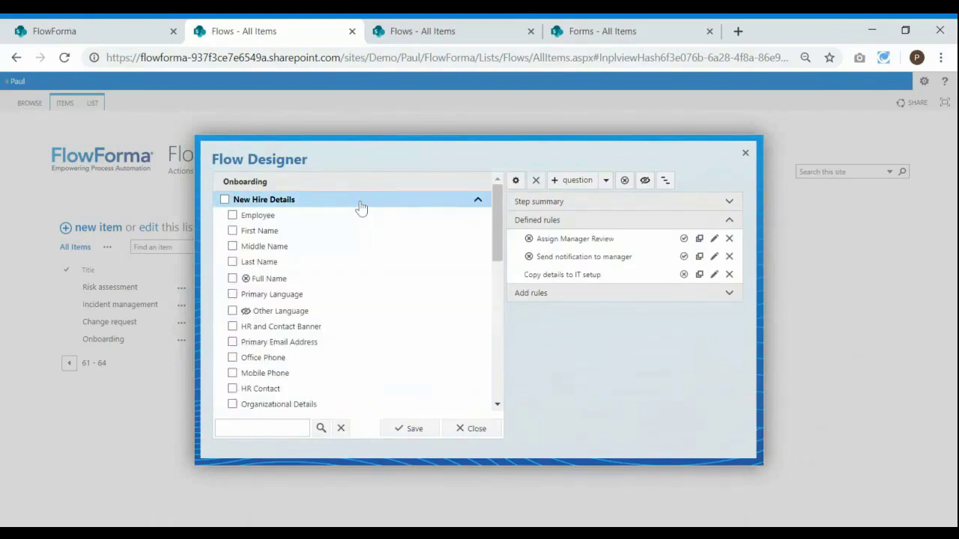
click(360, 207)
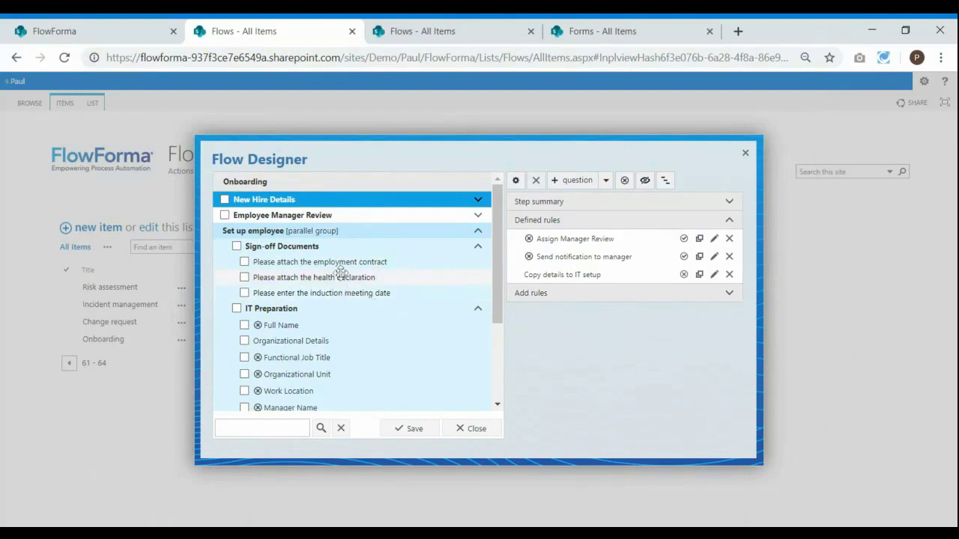
Switch to the Customer Request flow design and add a step titled Request
click(444, 39)
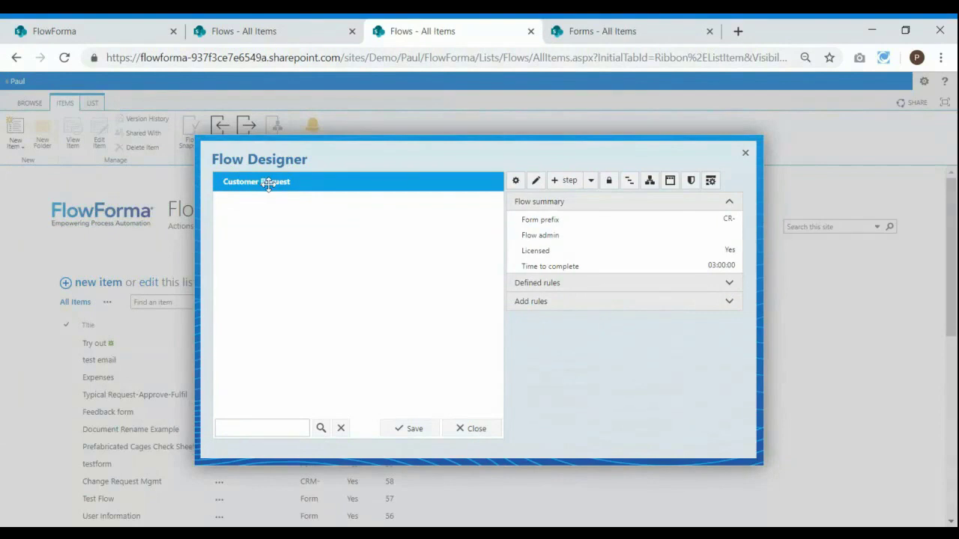
click(569, 188)
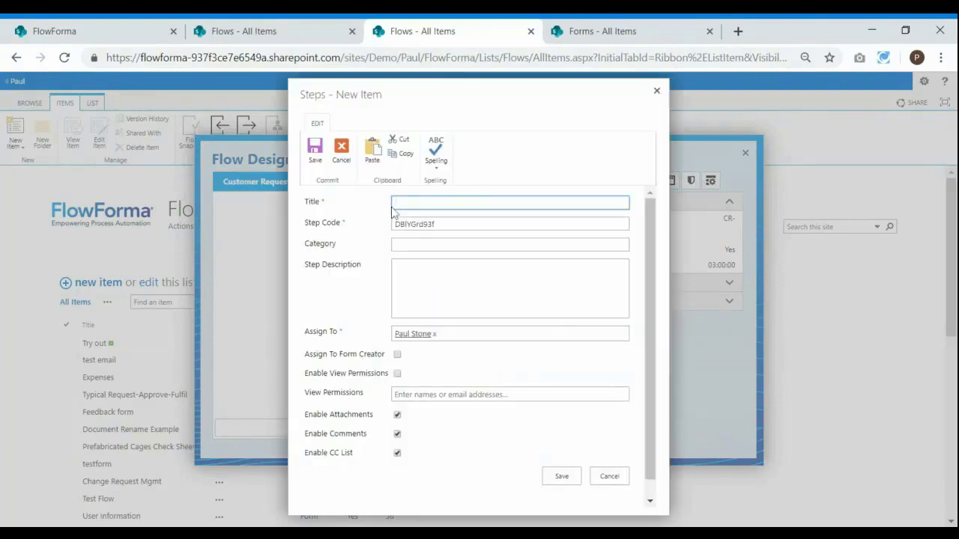
text(Request)
click(568, 480)
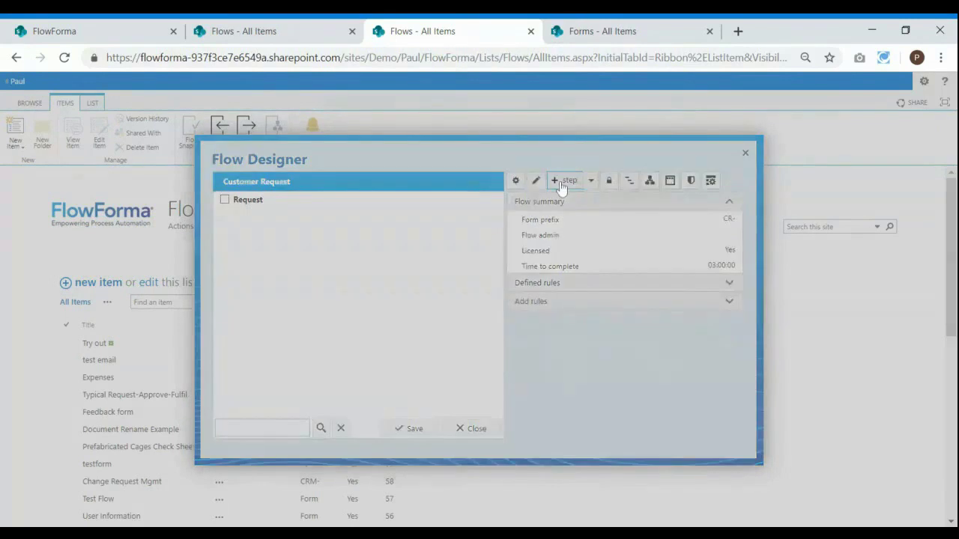
Add a second step titled Approval to the Customer Request flow
click(562, 184)
text(Approve)
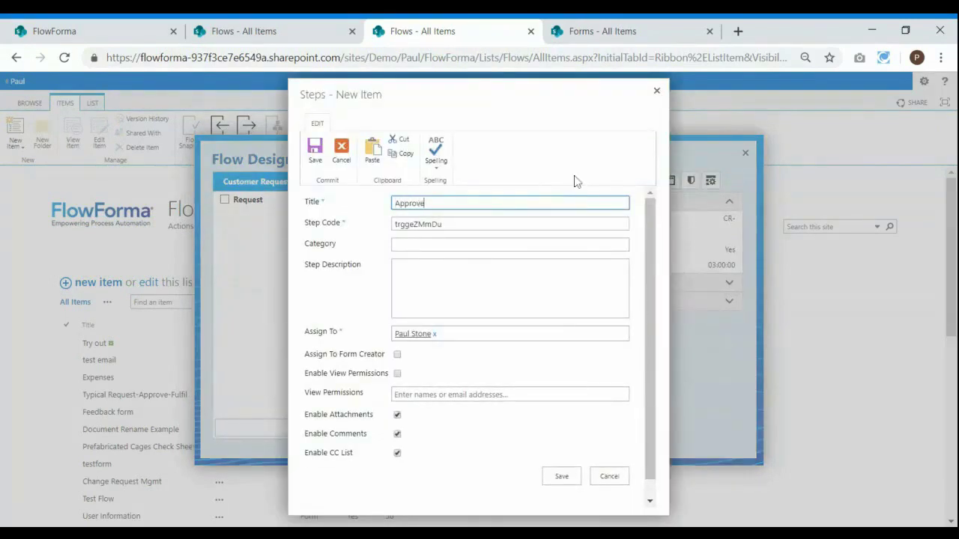
key(BackSpace)
text(al)
click(559, 478)
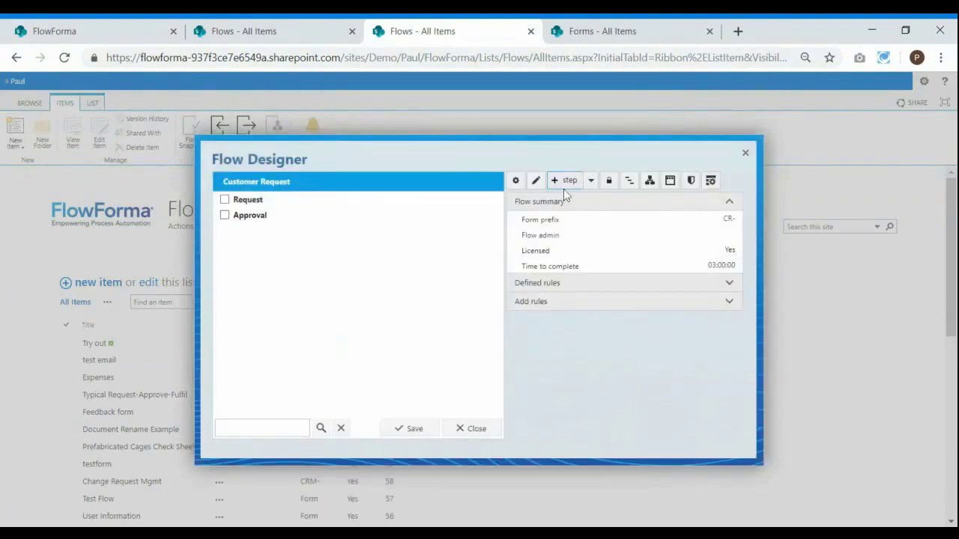
Add a third step titled Fulfilment to the Customer Request flow
click(566, 183)
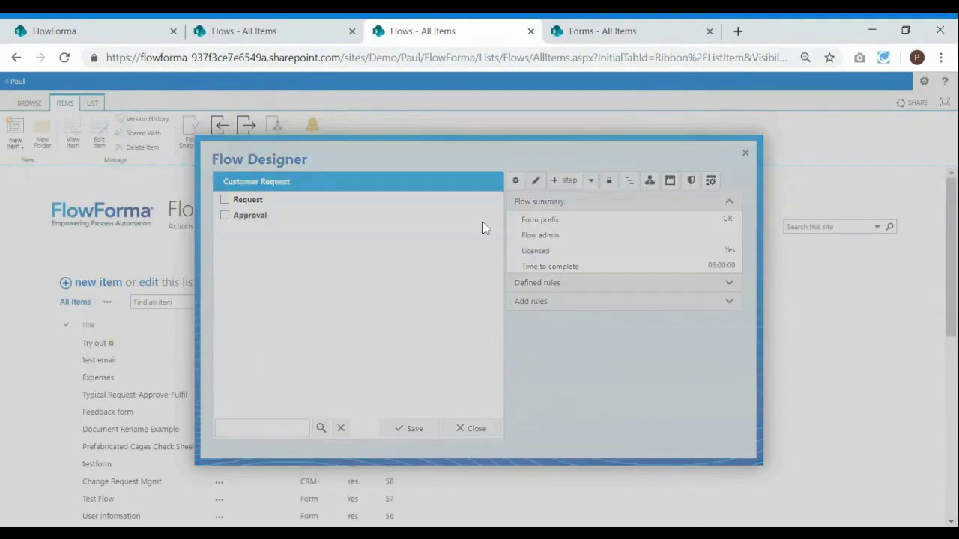
text(Fill)
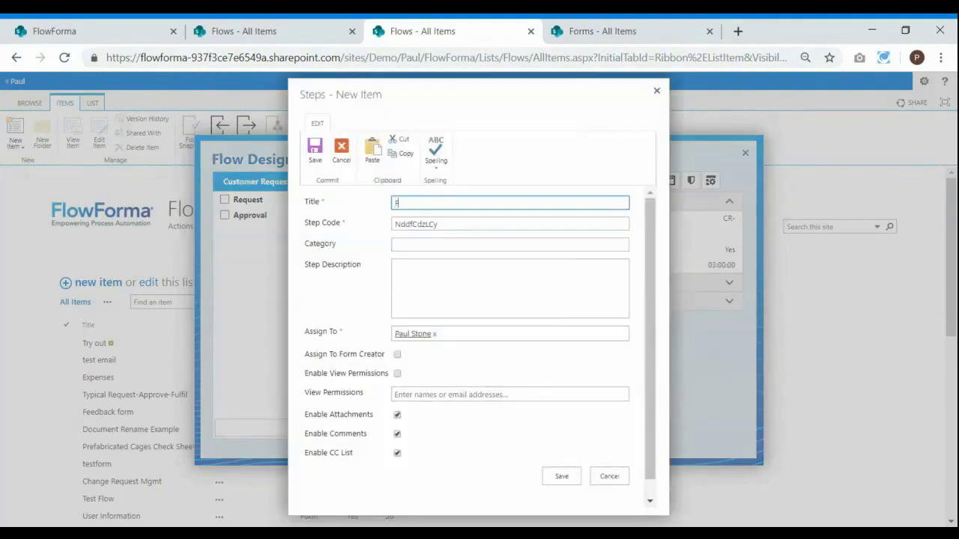
key(BackSpace)
key(BackSpace)
key(BackSpace)
text(ulfilment)
click(556, 480)
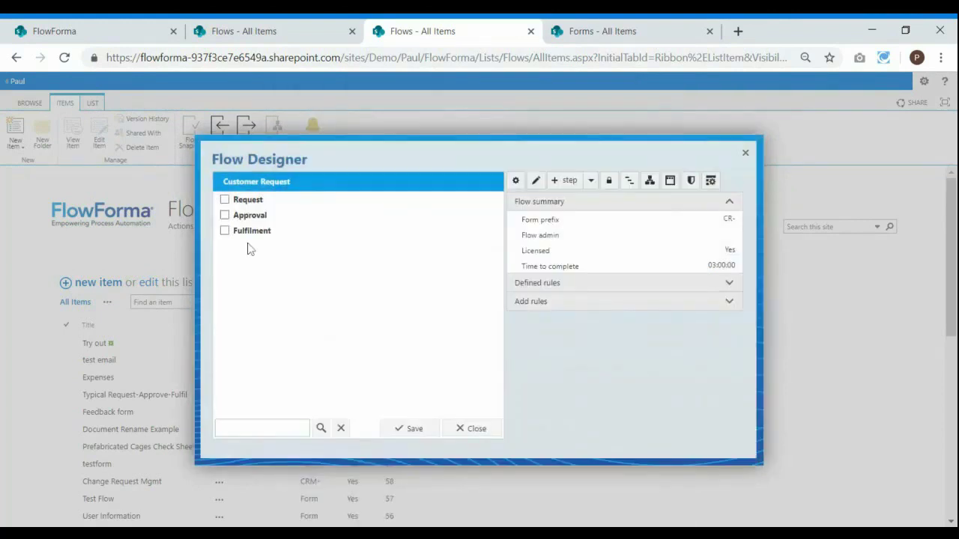
Start a new single-line text question titled "REquestor" in the Request step and make it required
click(257, 199)
click(260, 216)
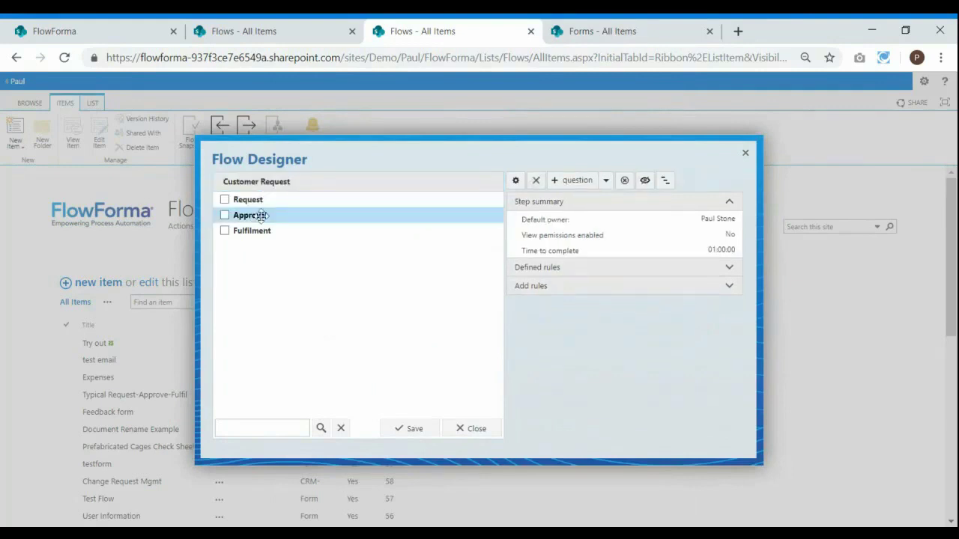
click(259, 231)
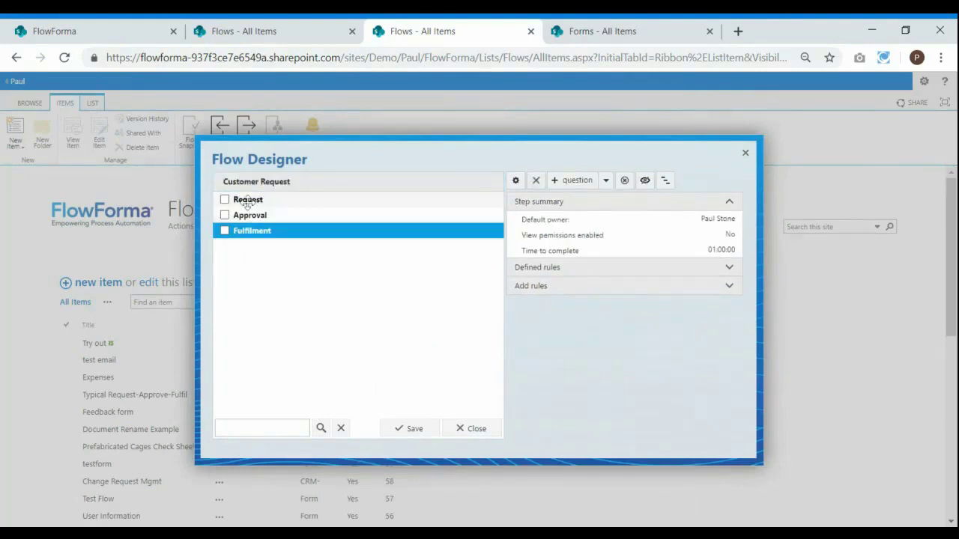
click(255, 200)
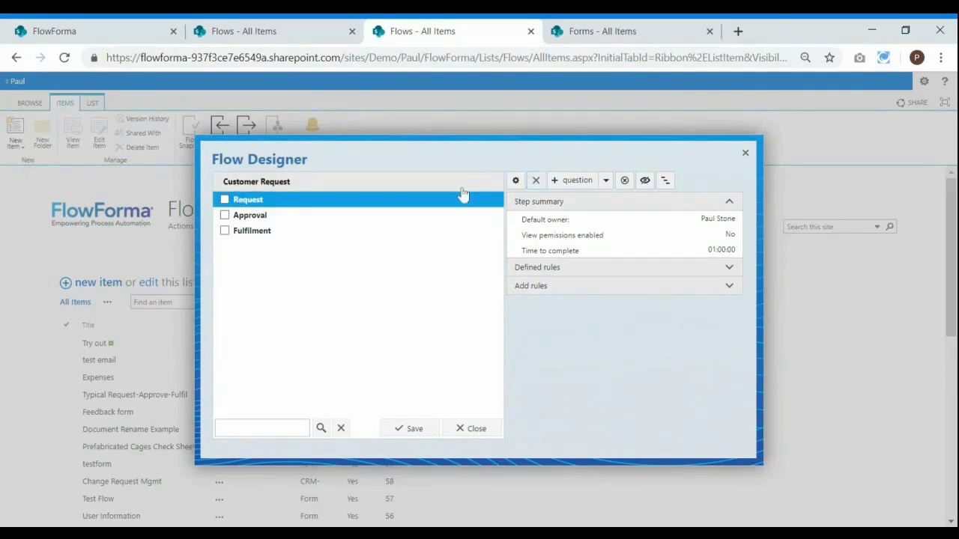
click(568, 182)
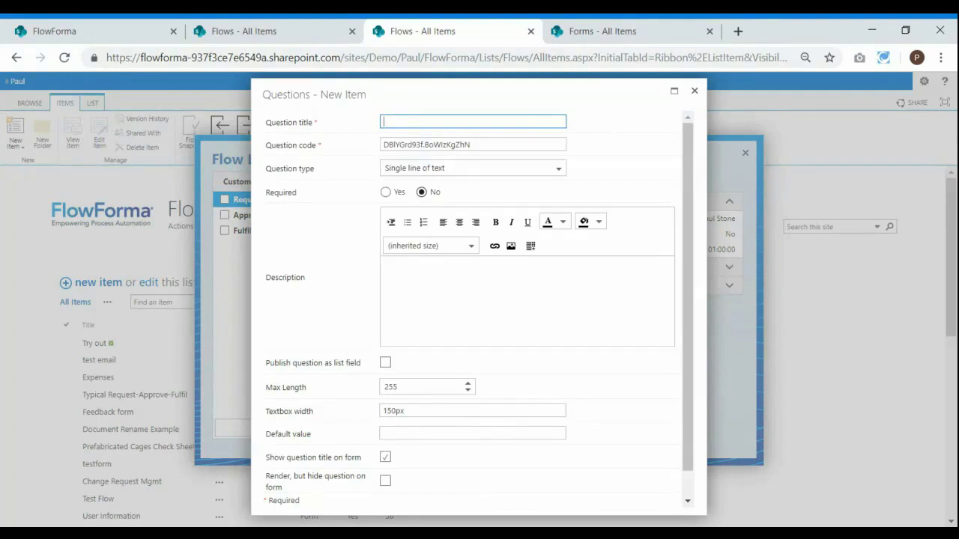
text(REquestor)
click(386, 193)
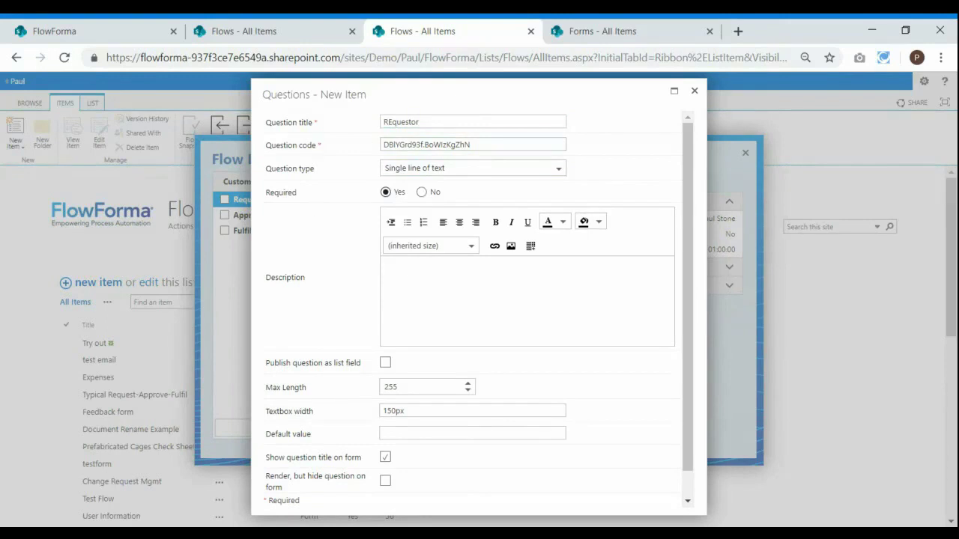
Give the requestor question the description "Please enter the name of the client" and save it
text(Please eneter the name of the client)
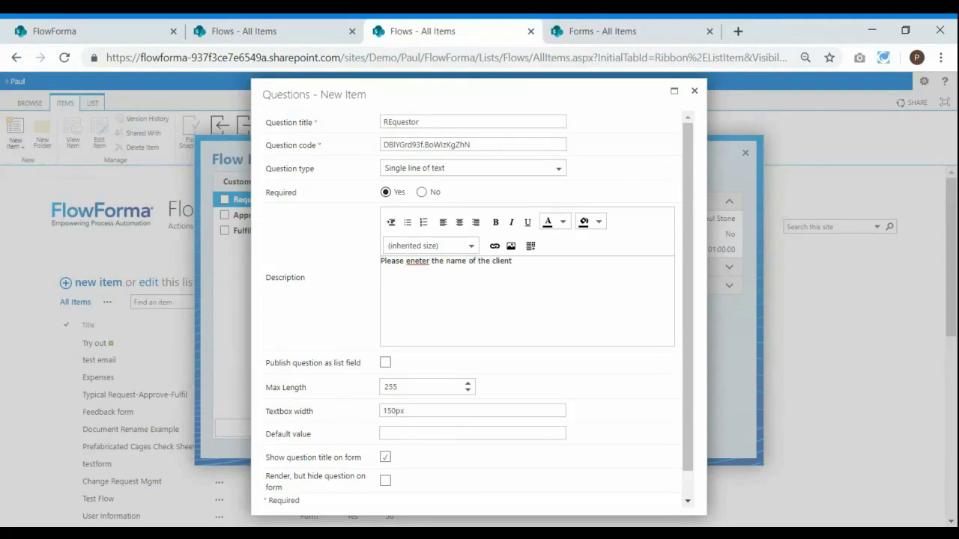
key(BackSpace)
scroll(578, 411, down, 1)
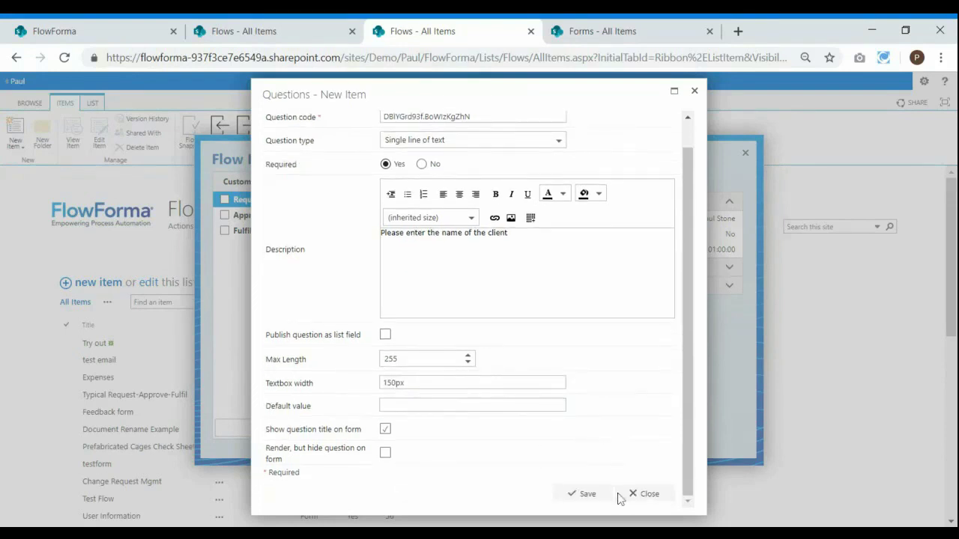
click(588, 494)
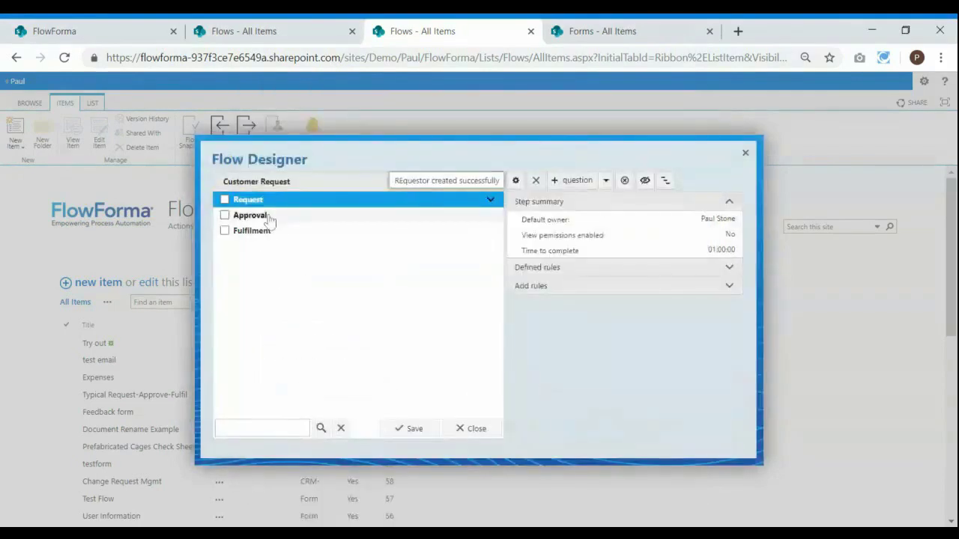
Expand the Request step and start another question in it titled "Type of request" with the Choice question type
click(269, 201)
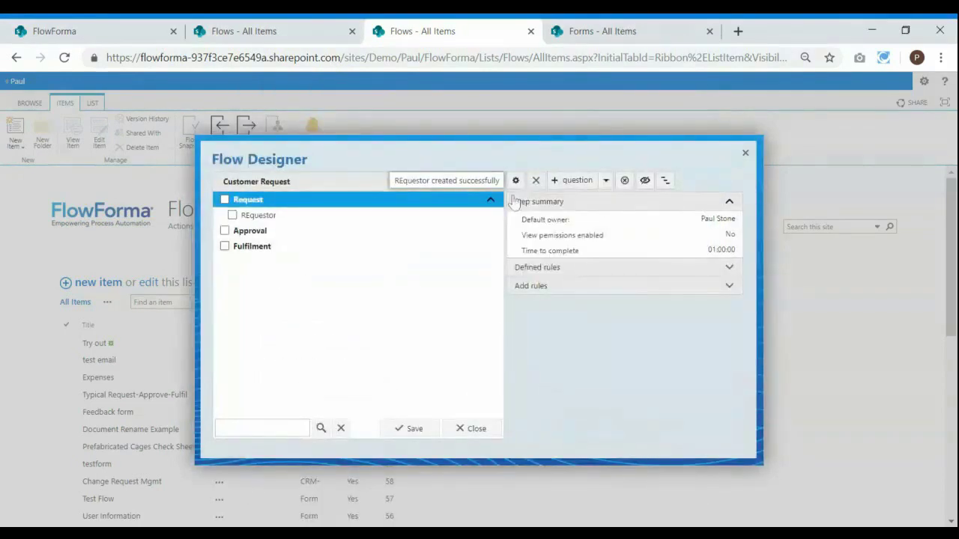
click(567, 181)
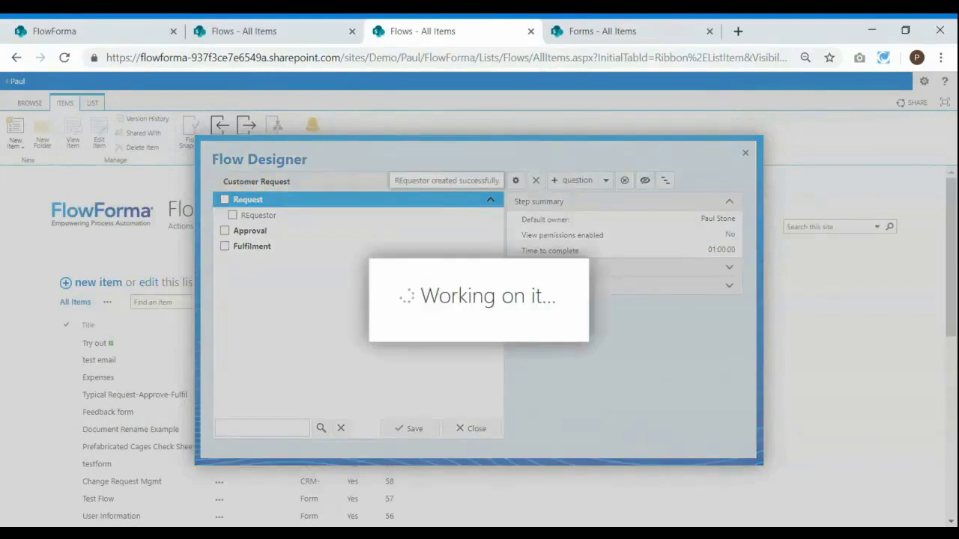
text(Type of request)
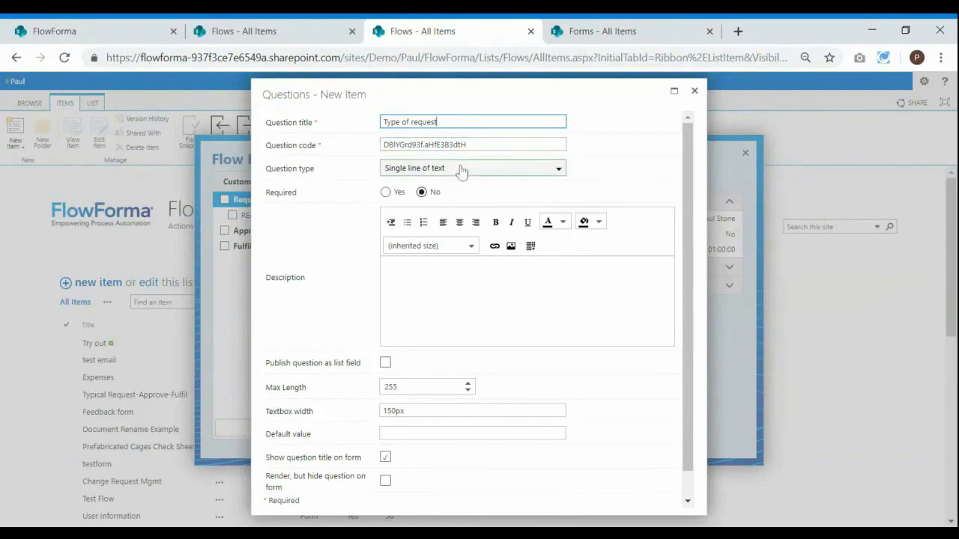
click(413, 168)
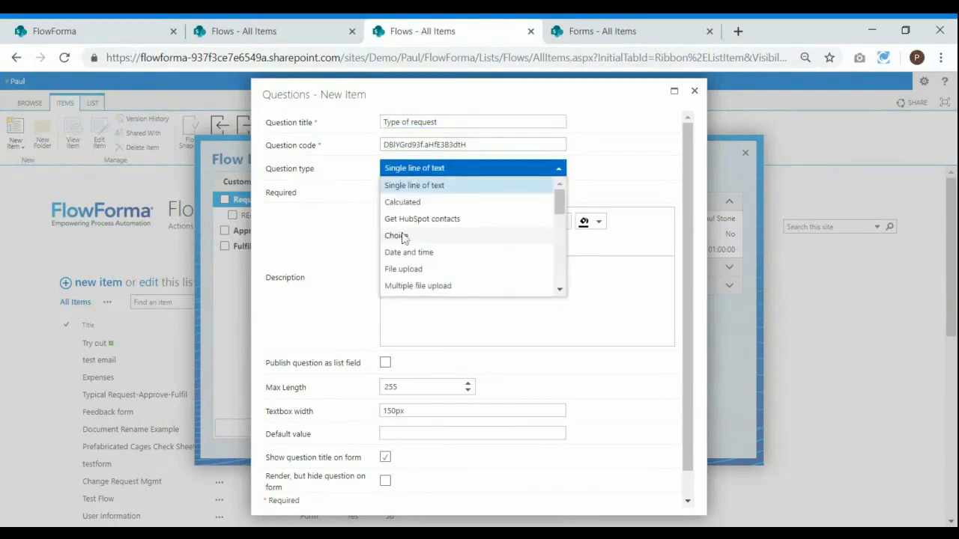
click(401, 236)
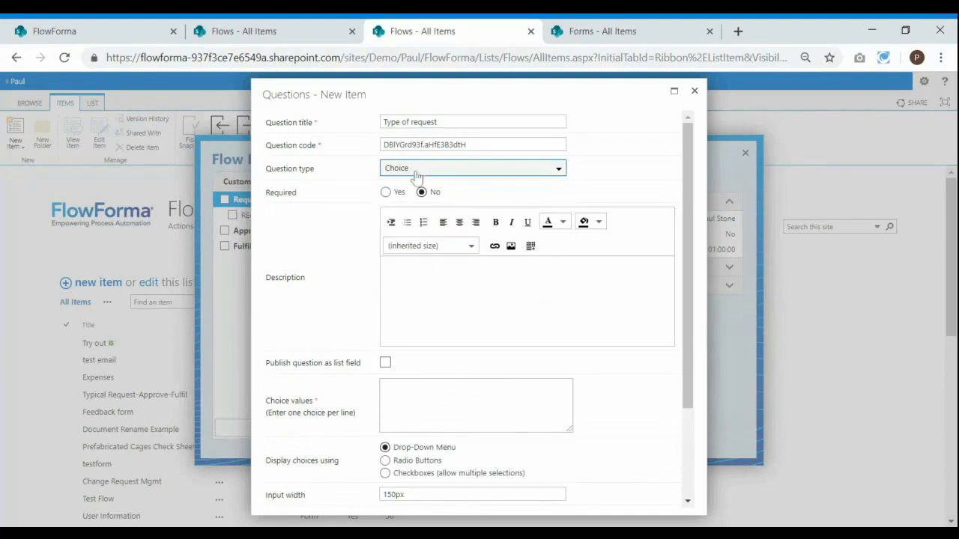
Enter the choice values Urgent and Standard, display them as radio buttons, and save the question
click(460, 389)
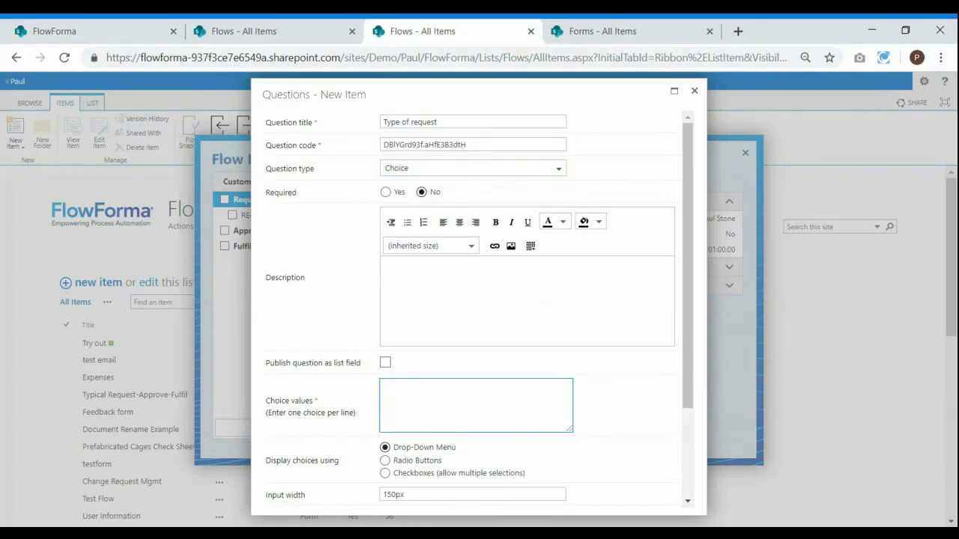
text(Urgent)
key(Return)
text(Standard)
scroll(520, 353, down, 3)
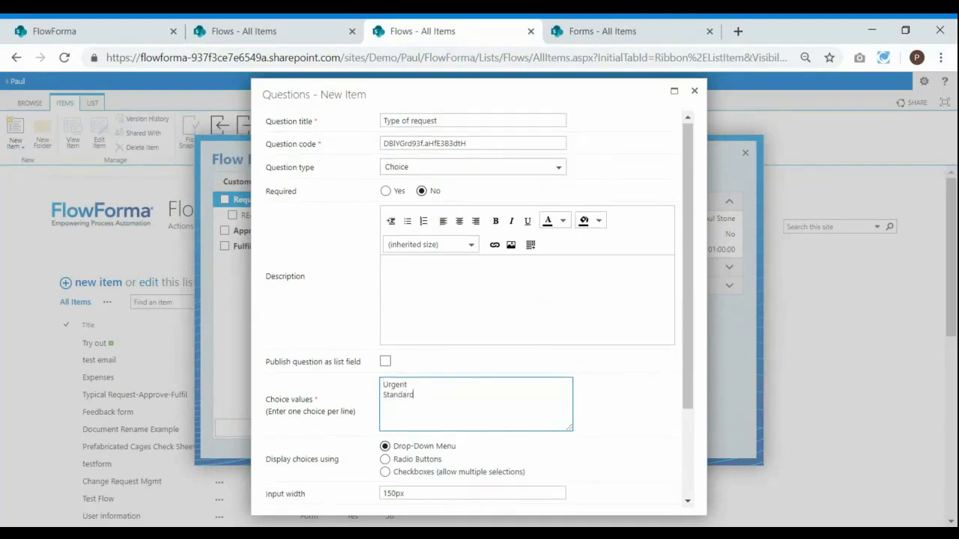
click(409, 342)
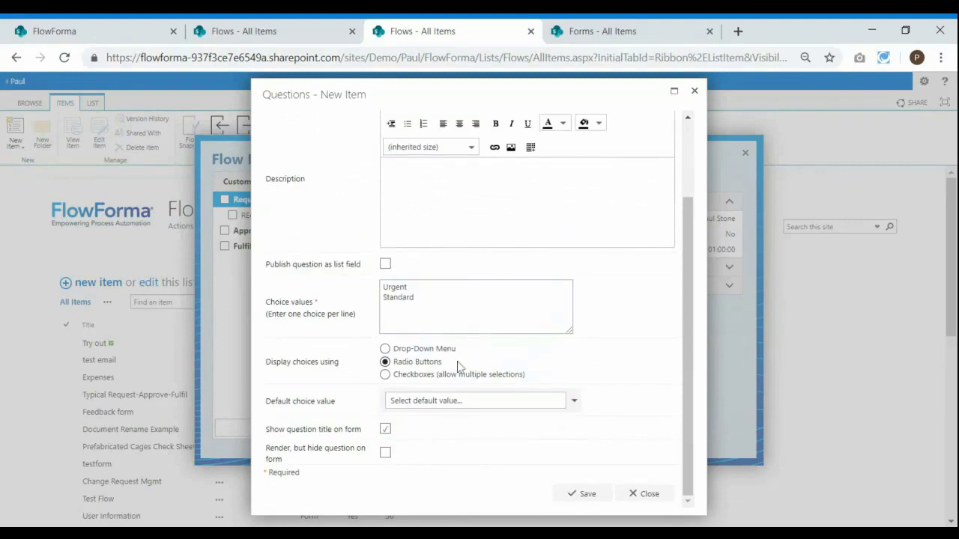
click(589, 496)
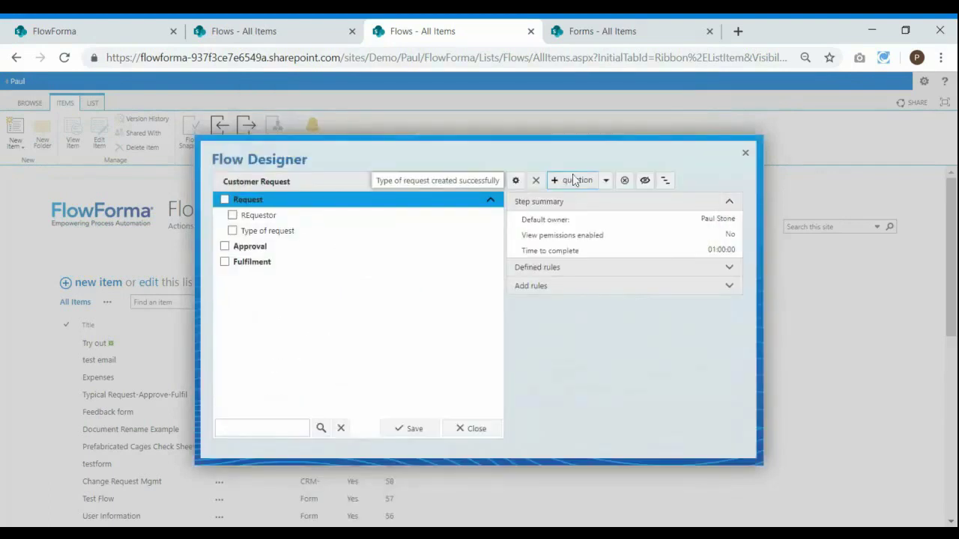
Start a third Request question titled "REquest details" with the type Multiple lines of text
click(574, 181)
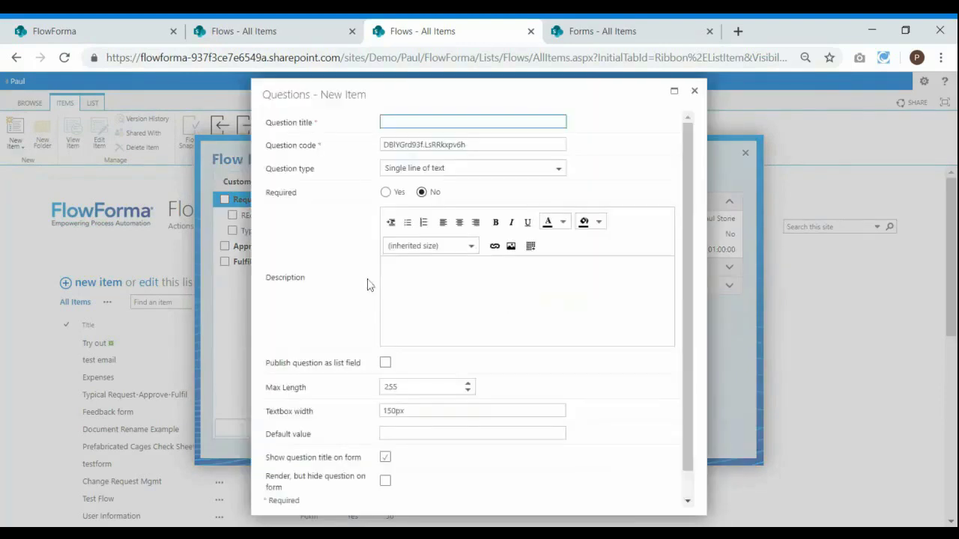
text(REquest details)
click(401, 171)
scroll(444, 227, down, 3)
scroll(444, 229, down, 1)
click(442, 213)
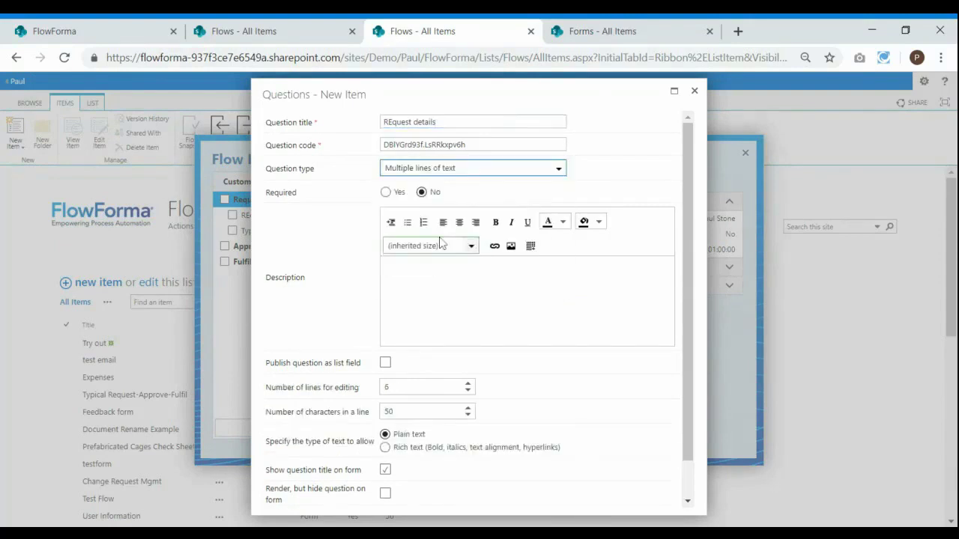
Set the number of characters in a line to 100 for the request details question and save it
click(391, 412)
key(BackSpace)
key(BackSpace)
text(100)
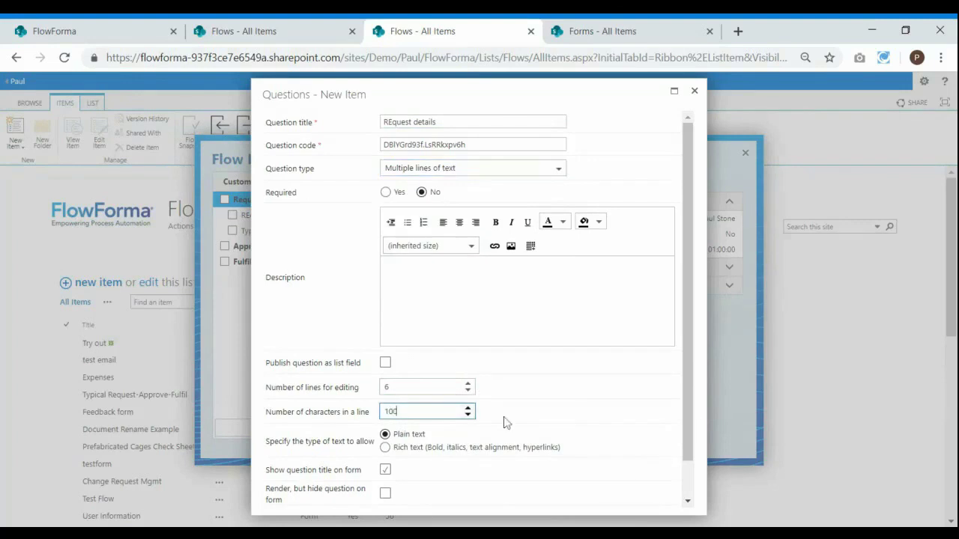
scroll(506, 421, down, 1)
click(583, 493)
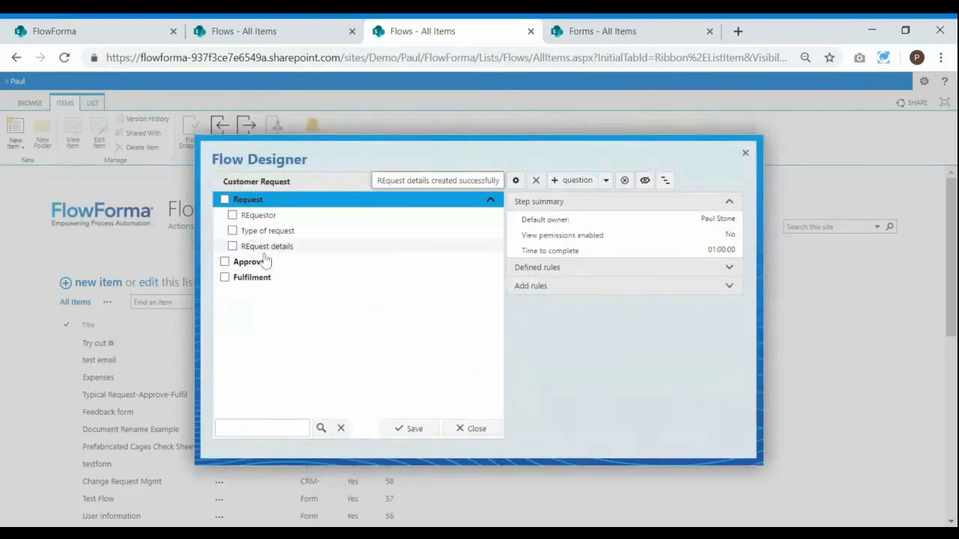
Add a required Yes/No question titled "Do you approve this request?" to the Approval step and save it
click(259, 261)
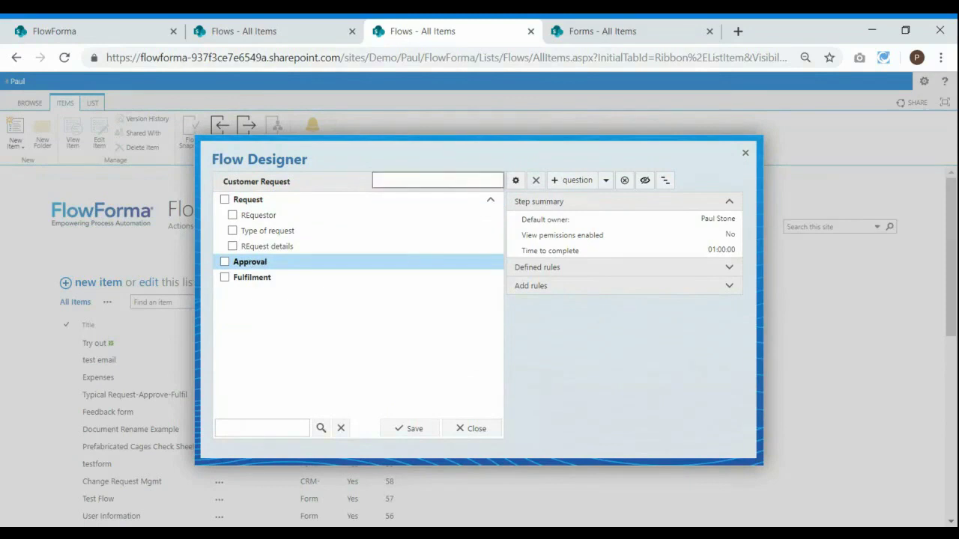
click(563, 183)
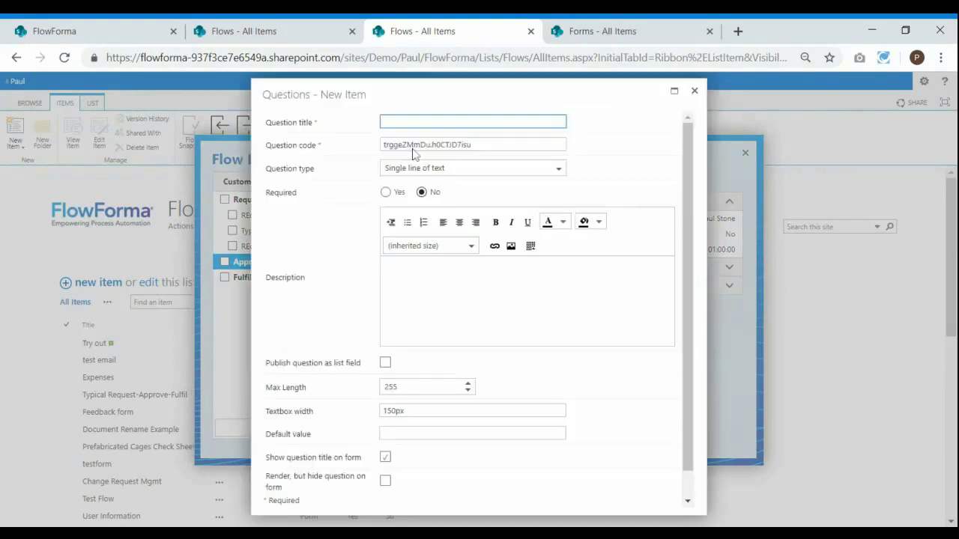
text(Do you approve this request?)
click(472, 169)
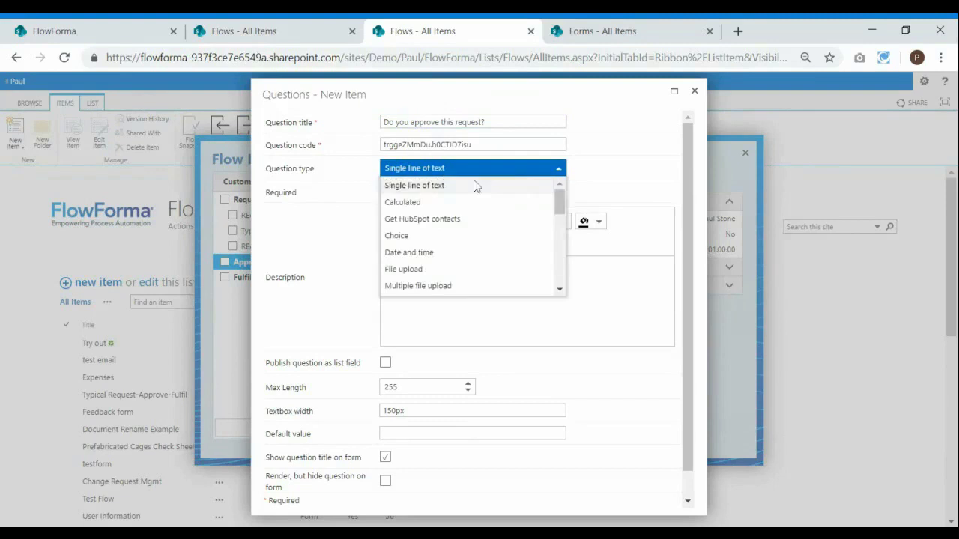
drag(558, 198, 558, 261)
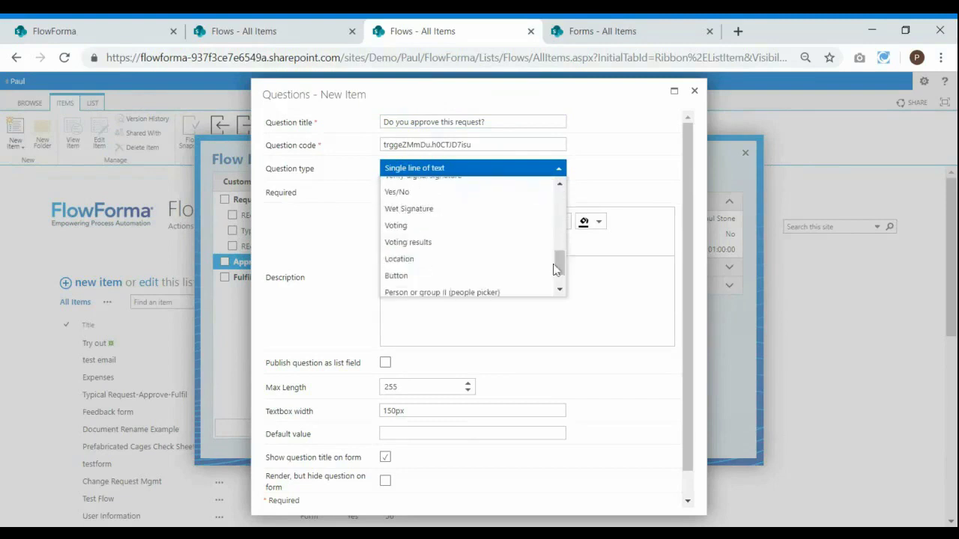
click(458, 193)
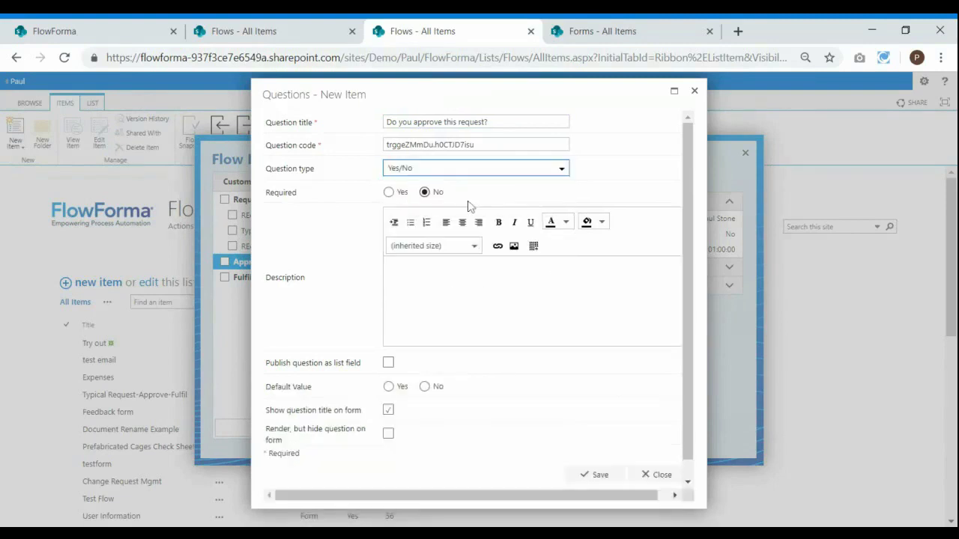
click(388, 192)
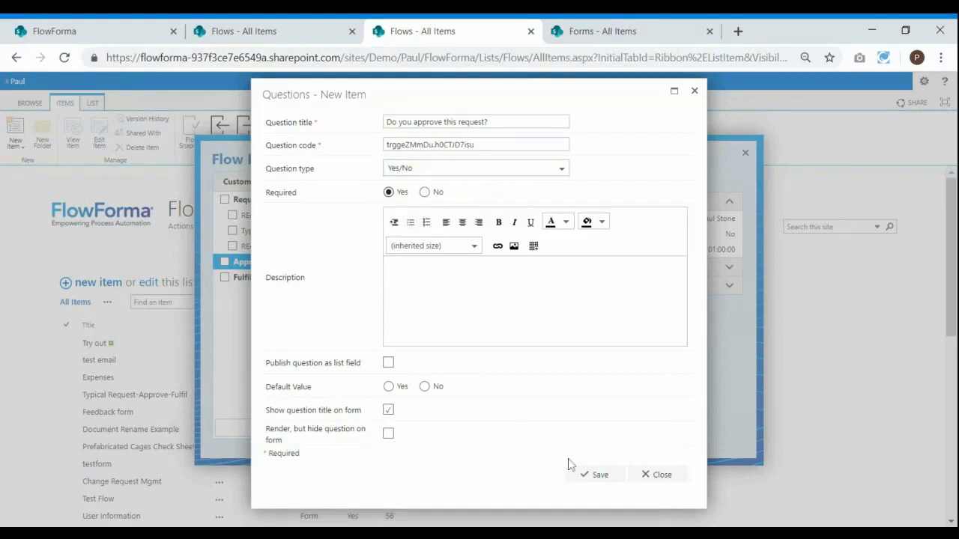
click(592, 475)
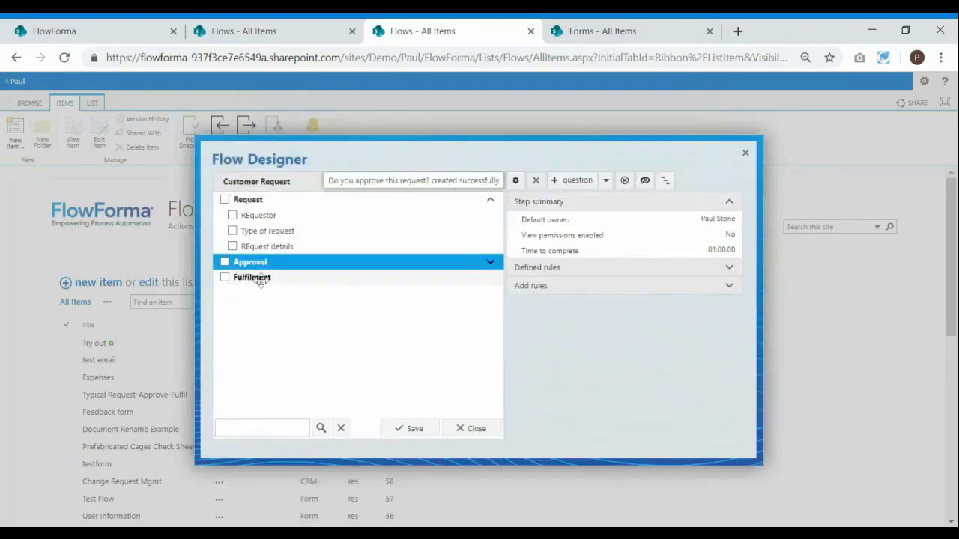
Start a question in the Fulfilment step titled "Completed on date" with the type Date and time
click(255, 278)
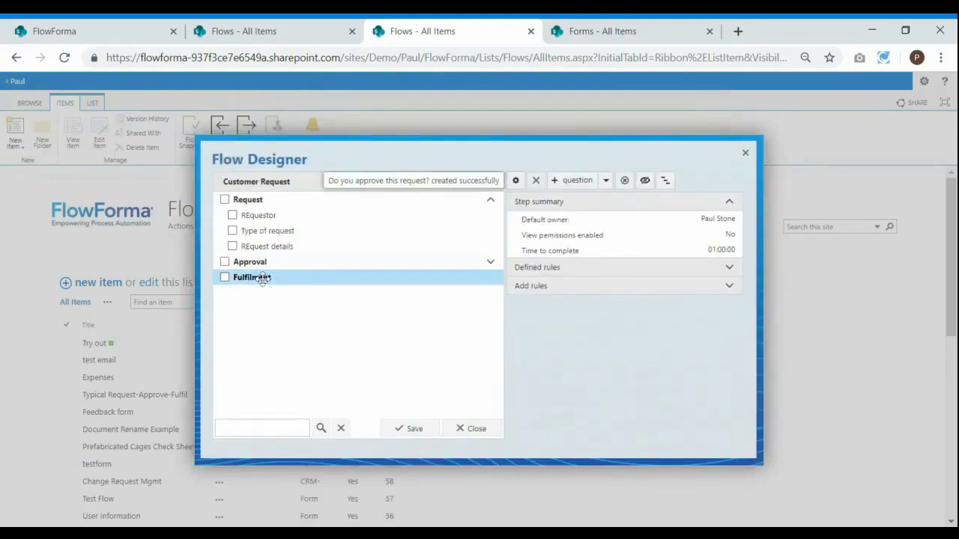
click(263, 278)
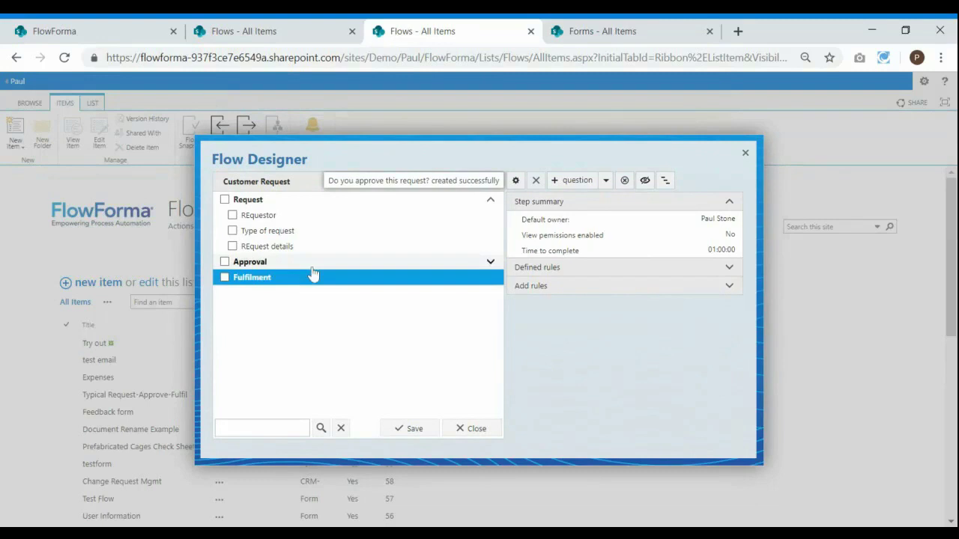
click(575, 180)
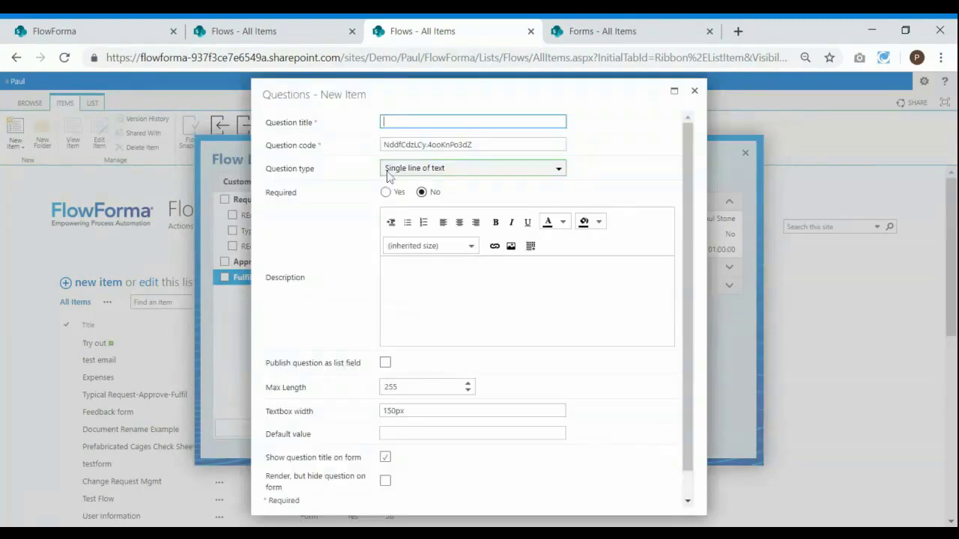
text(Comple)
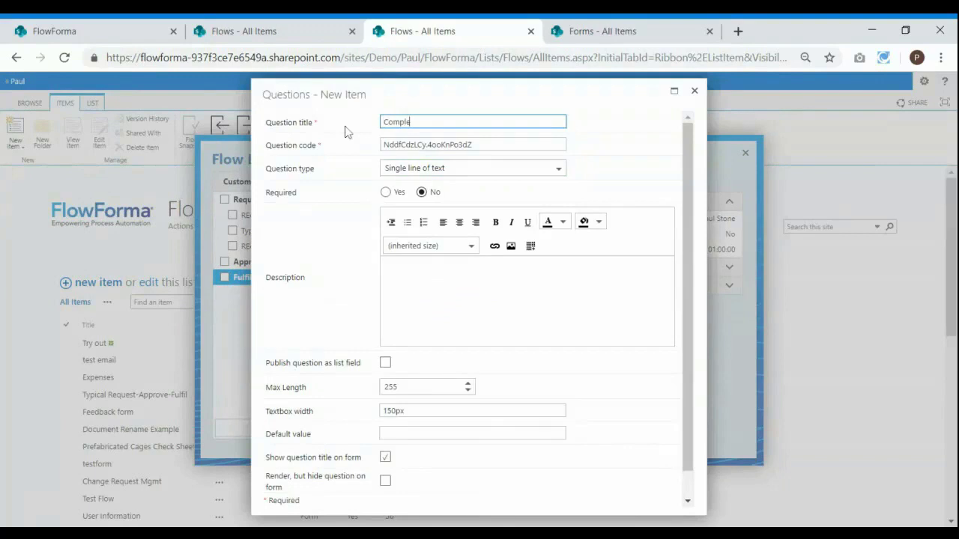
text(ted on date)
click(387, 169)
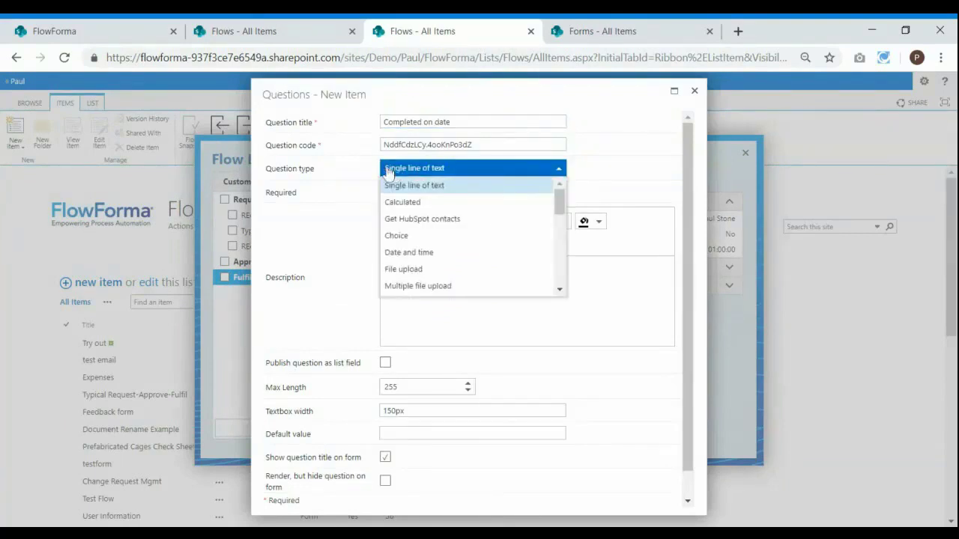
scroll(414, 218, down, 1)
scroll(415, 217, down, 5)
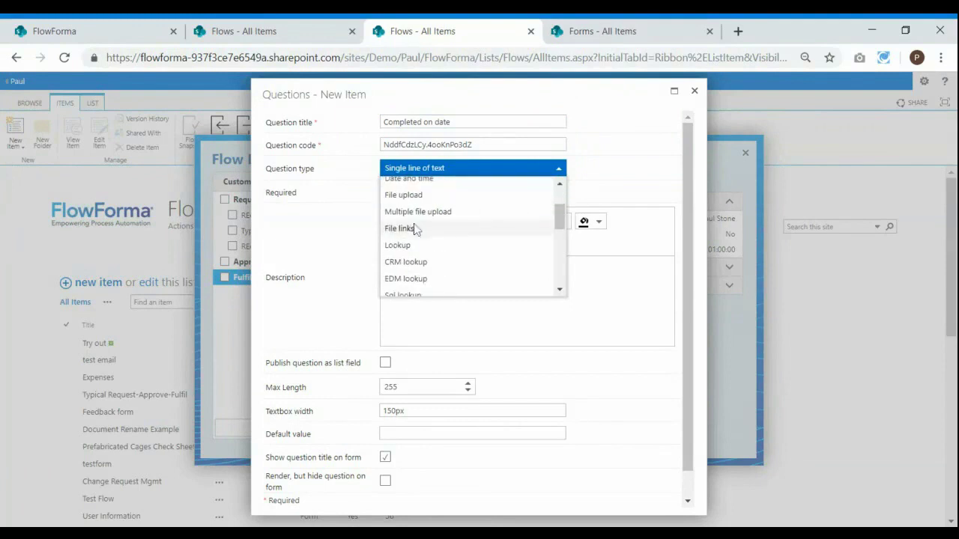
scroll(414, 228, up, 6)
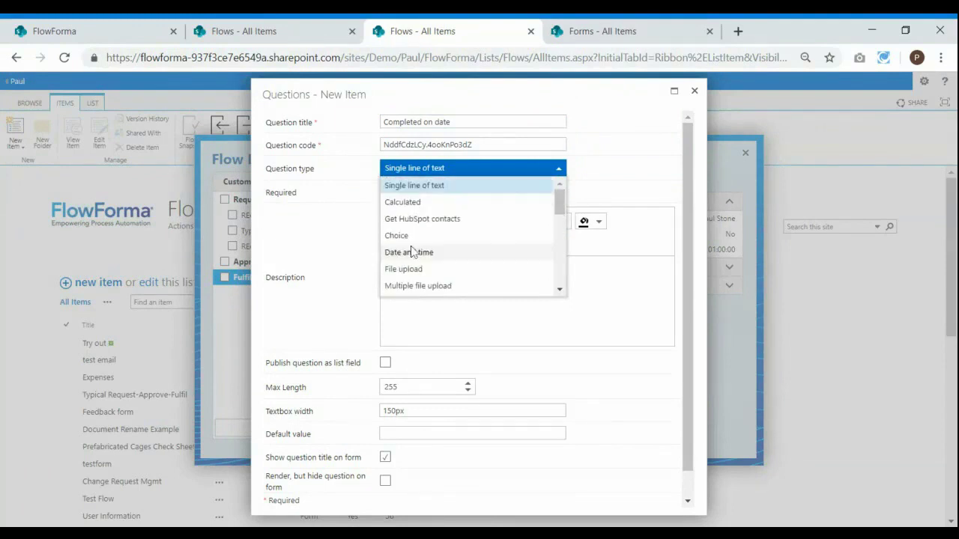
click(413, 250)
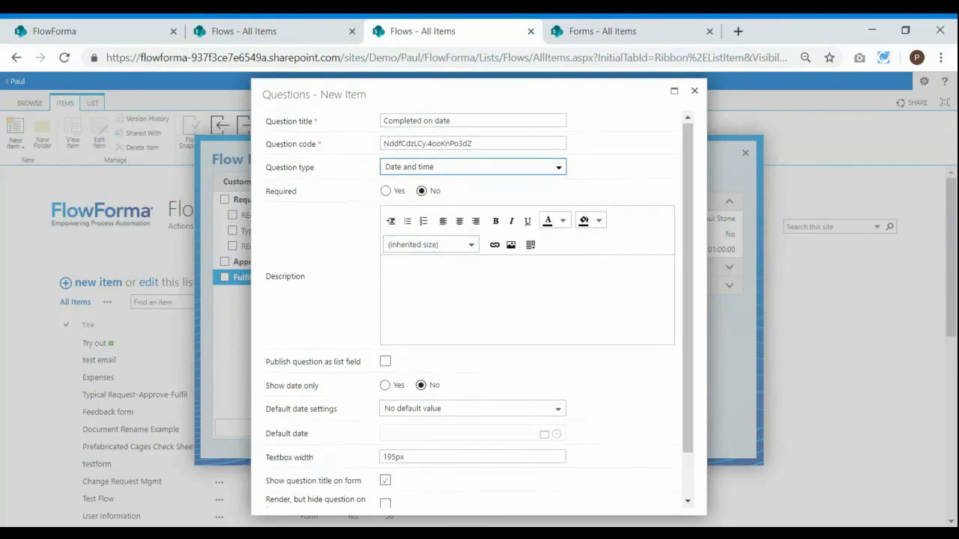
Set the completion question to show the date only and use Today as its default date
scroll(399, 337, down, 1)
click(399, 337)
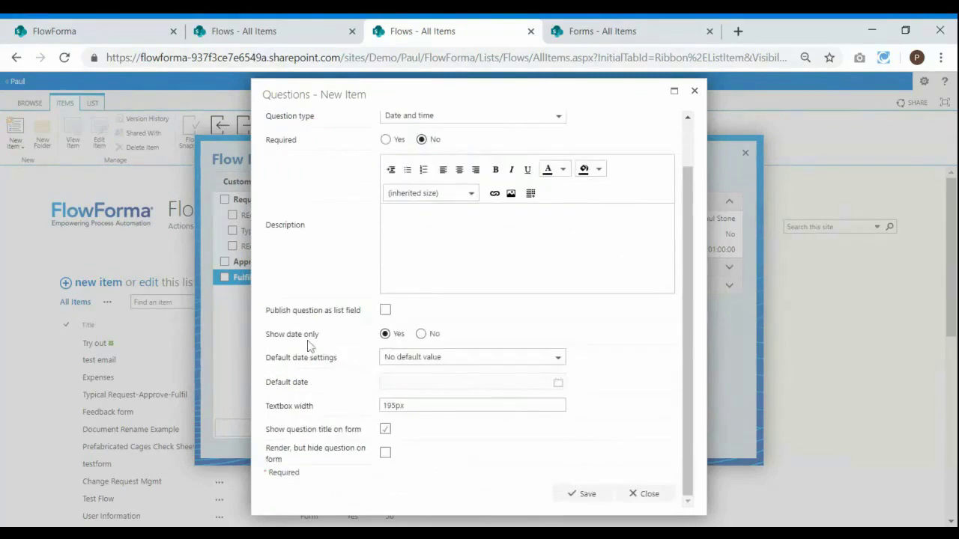
click(399, 360)
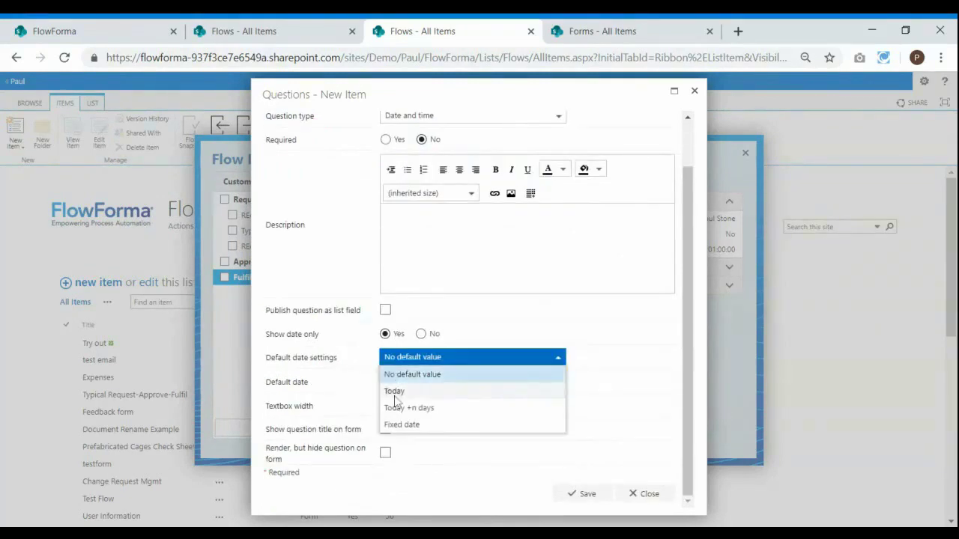
click(393, 391)
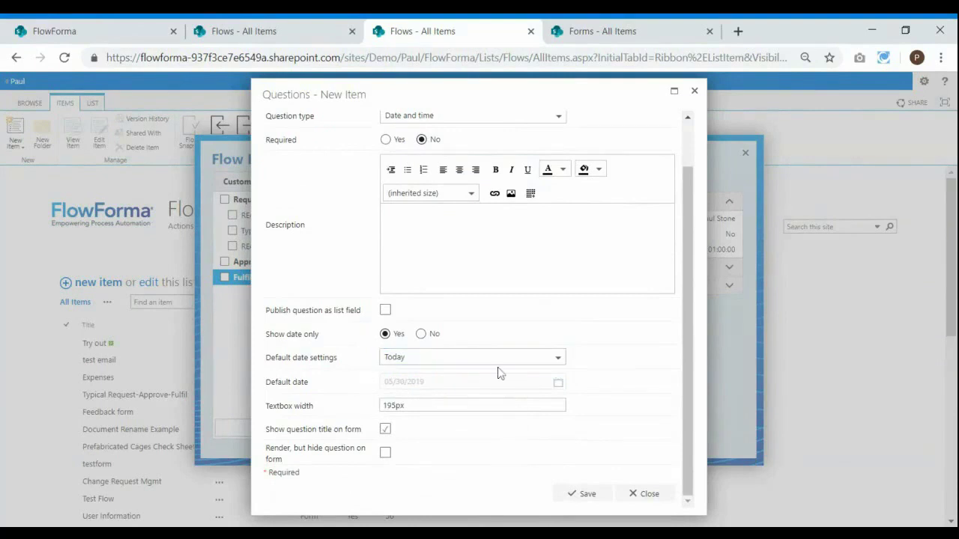
Try the Lookup question type for the completion question and switch it back to Date and time
scroll(422, 180, up, 2)
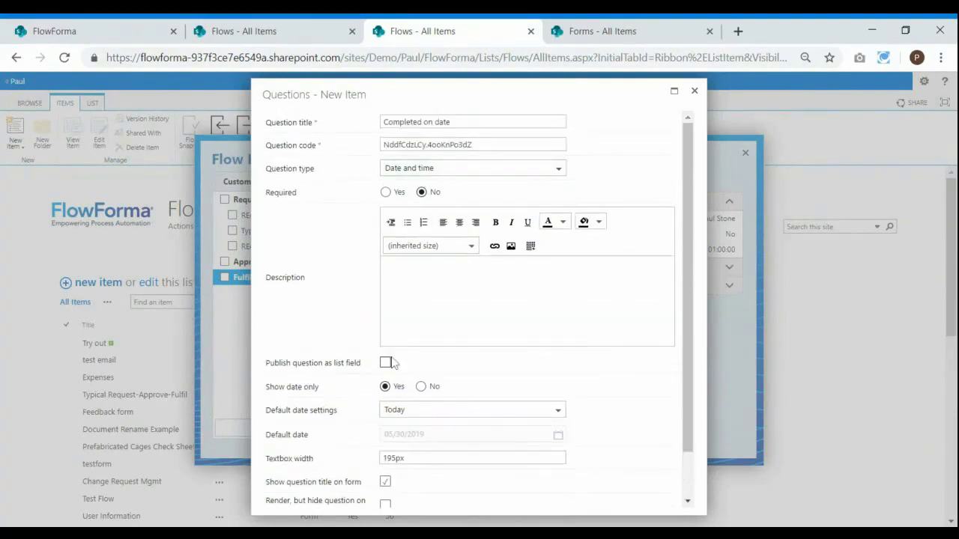
click(474, 171)
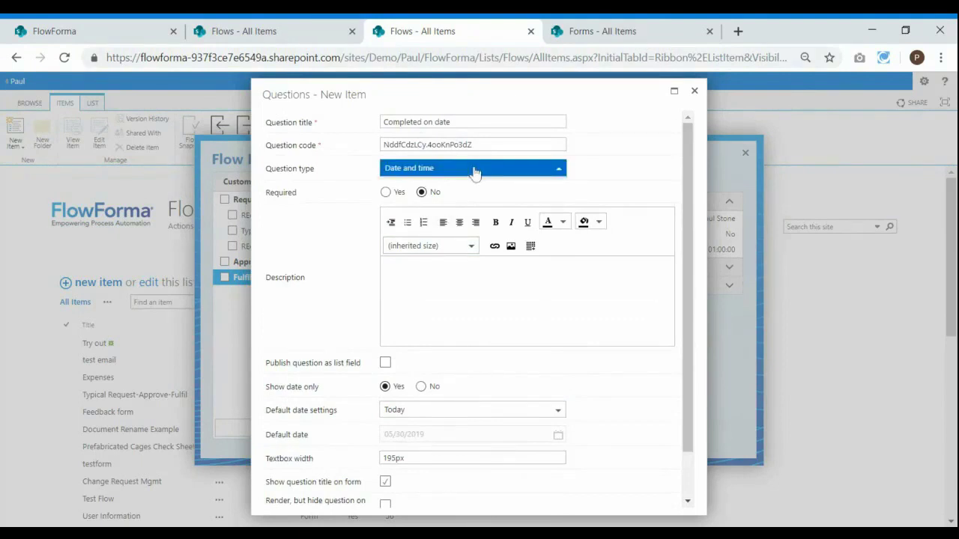
drag(557, 208, 558, 226)
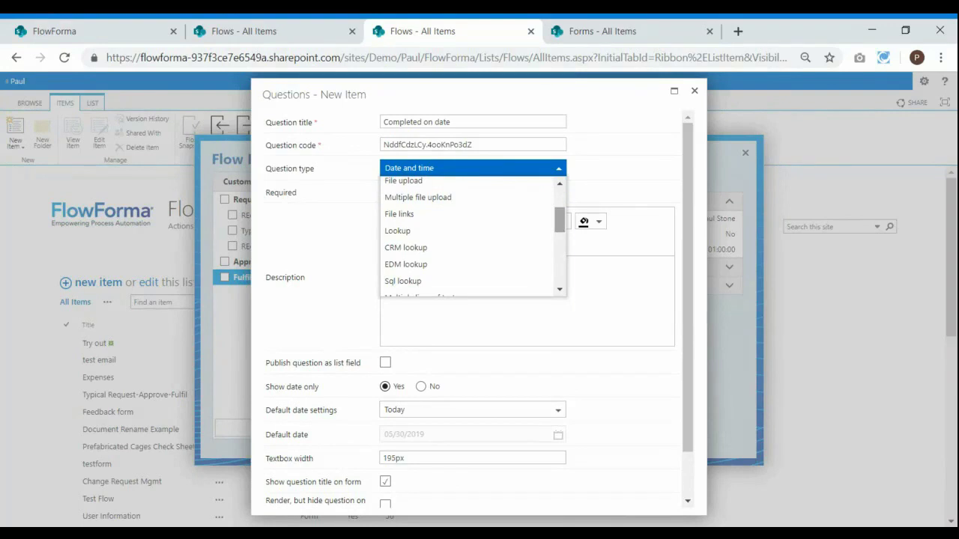
drag(558, 226, 557, 238)
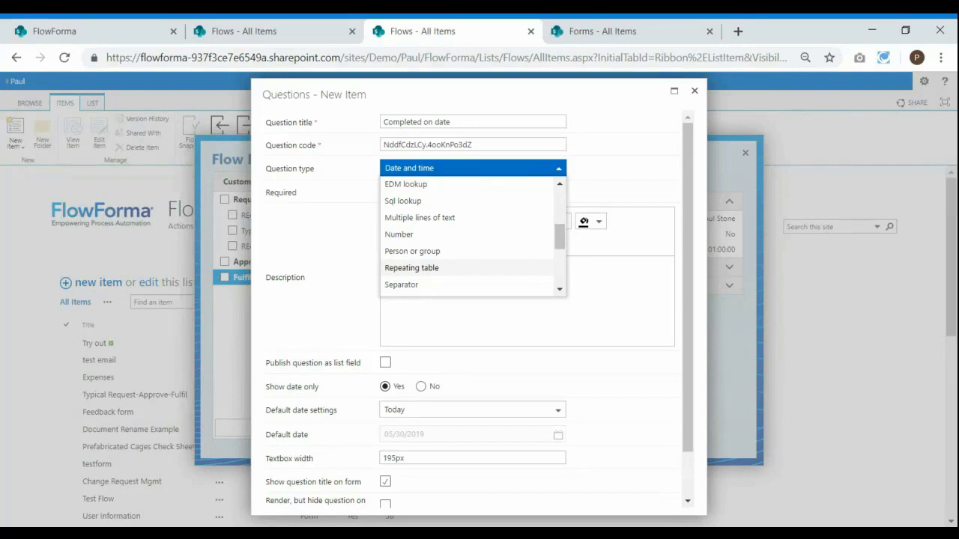
scroll(471, 274, up, 3)
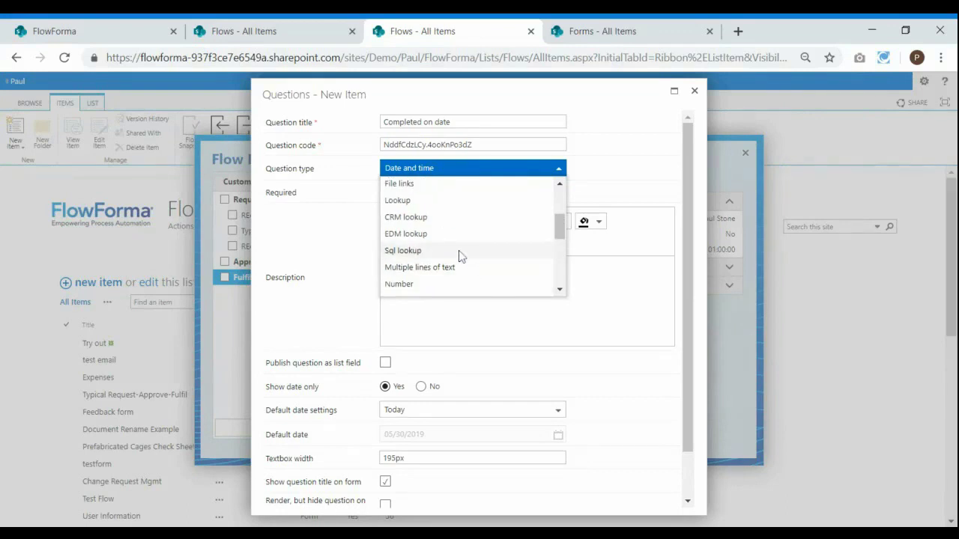
scroll(450, 257, up, 3)
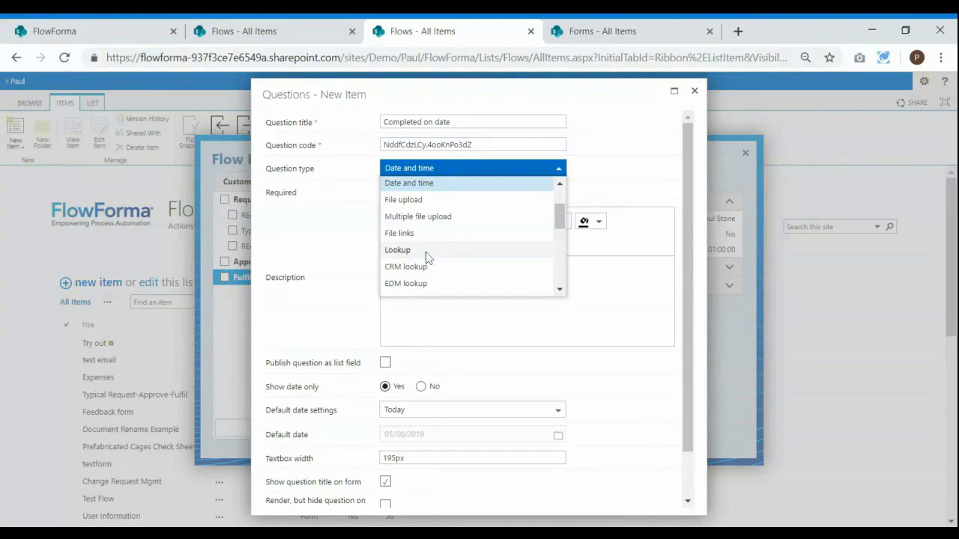
click(429, 257)
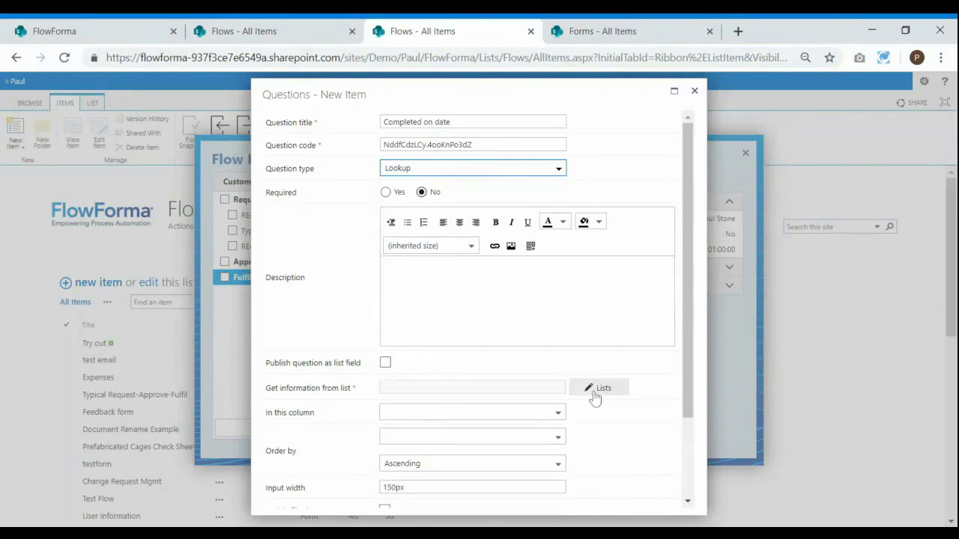
click(559, 171)
scroll(547, 185, up, 1)
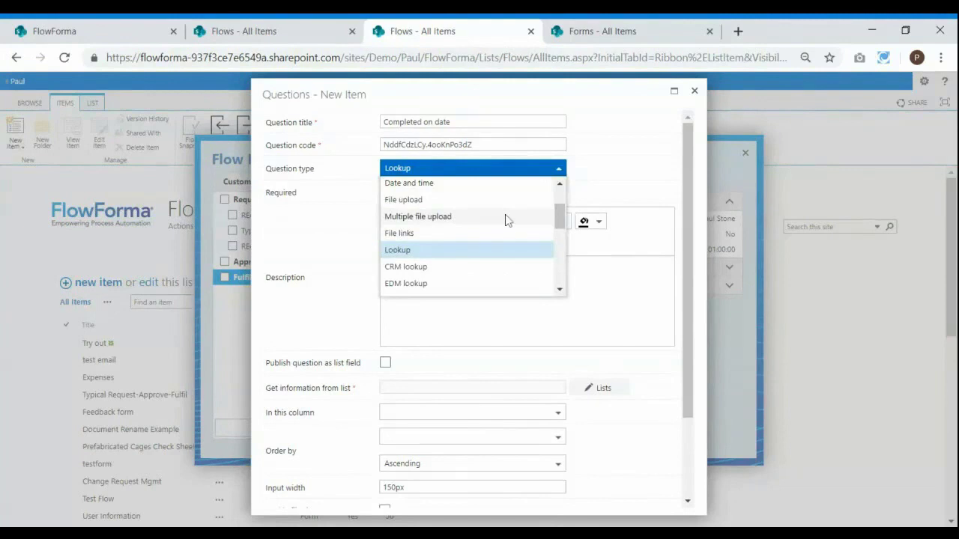
scroll(507, 231, down, 3)
scroll(507, 231, up, 3)
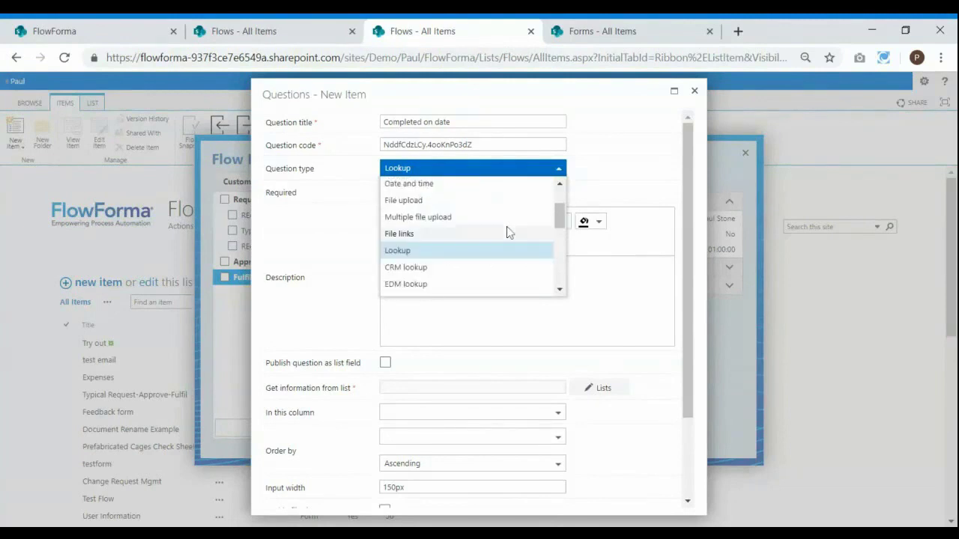
scroll(508, 232, up, 1)
click(409, 204)
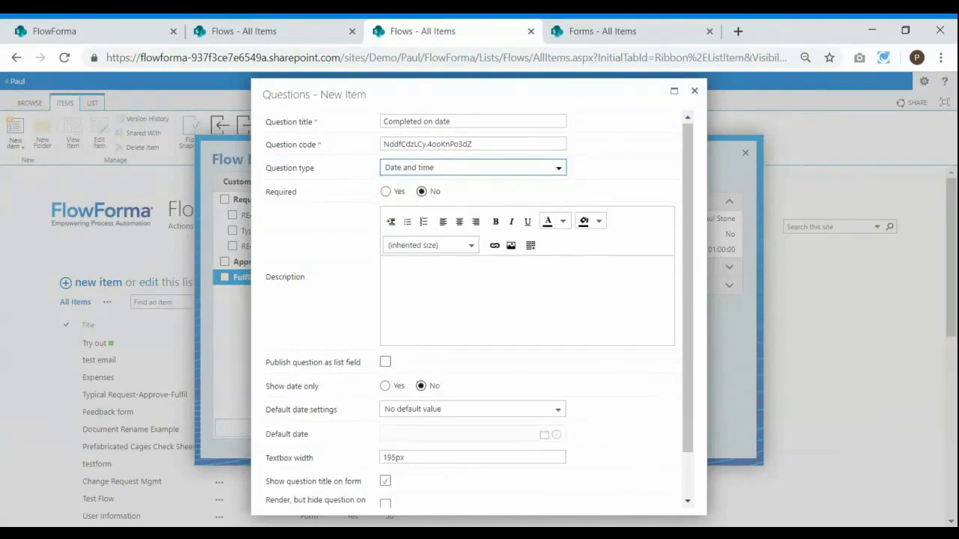
Give the "Completed on date" question a default of Today, limit it to date only, and save it
scroll(509, 343, down, 2)
click(509, 357)
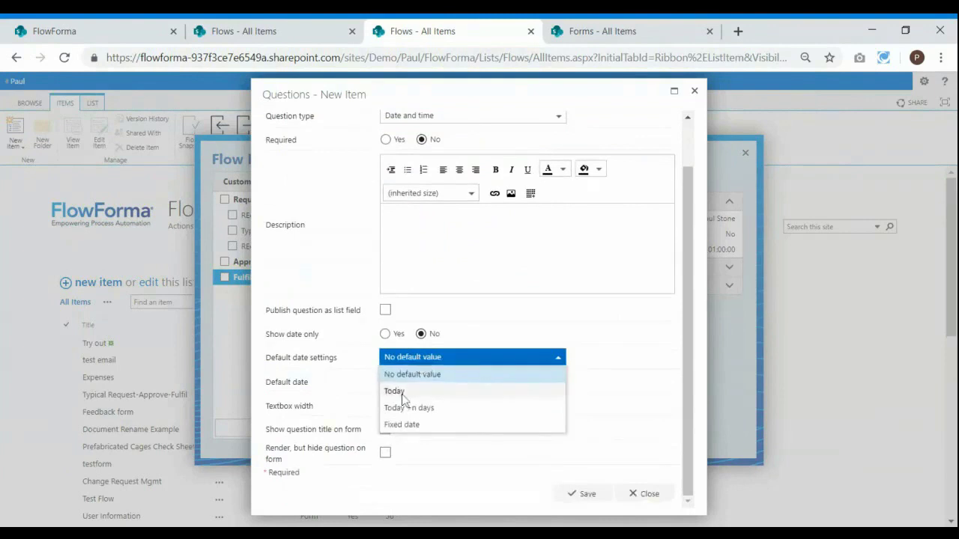
click(397, 391)
click(385, 335)
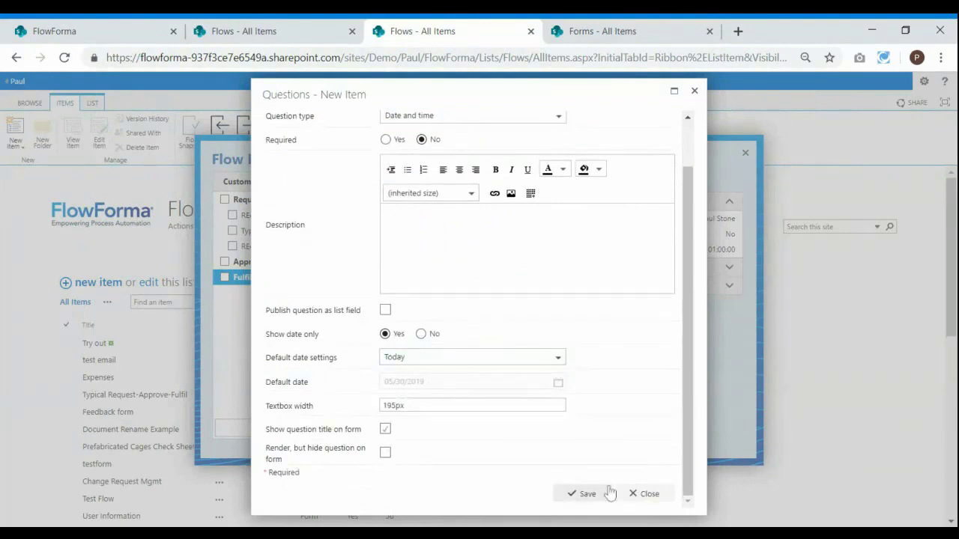
click(583, 493)
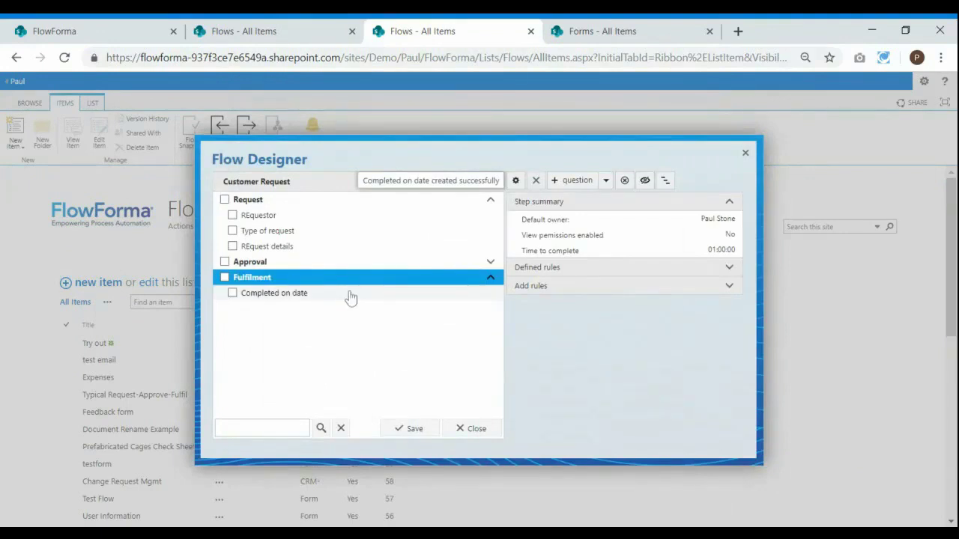
Select the Fulfilment step in the Customer Request flow and hide it
click(252, 278)
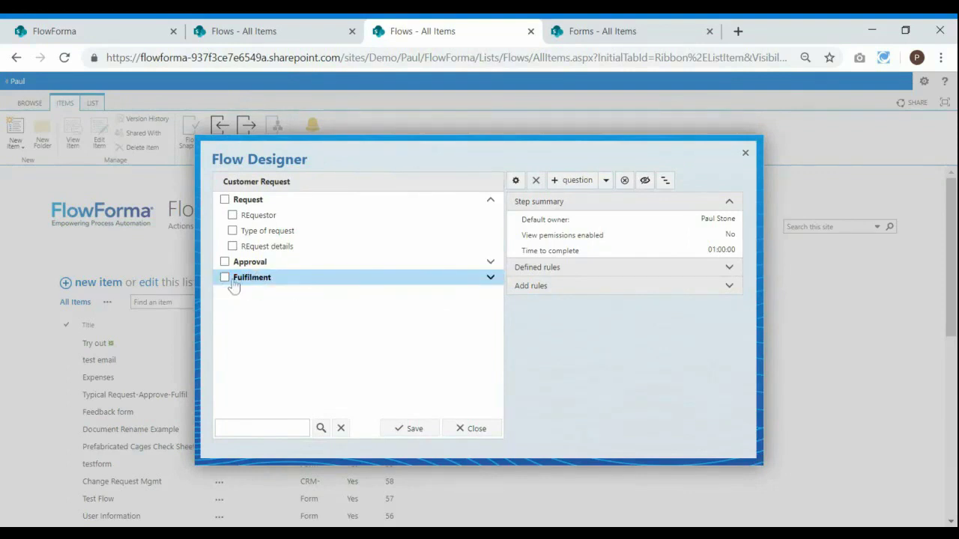
click(225, 278)
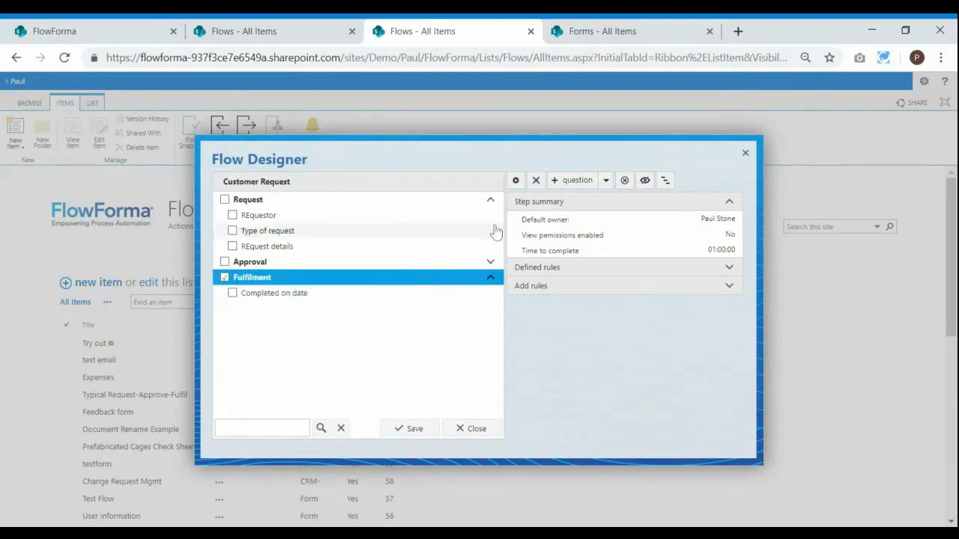
click(645, 182)
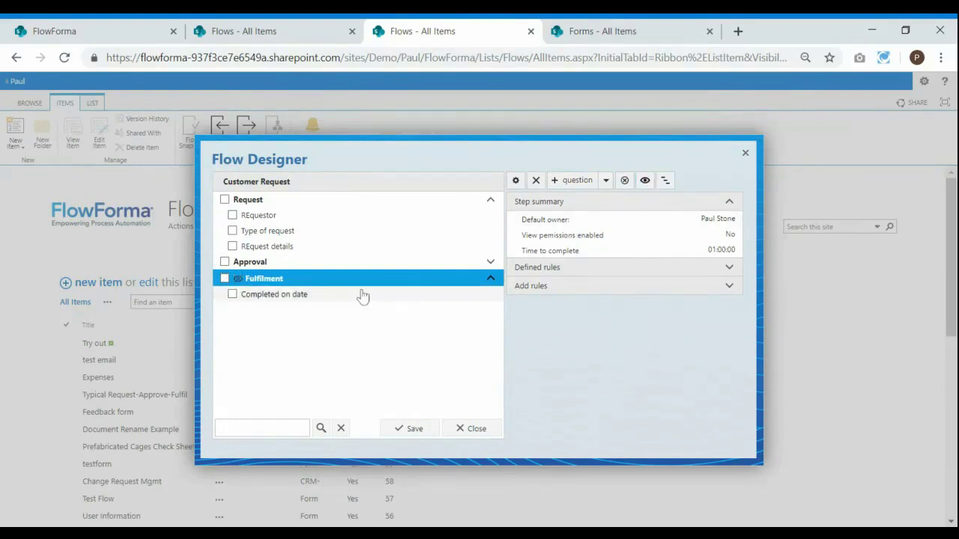
Add a Hide / Show step rule to the "Do you approve this request?" question, titled "Hide / Show fulfilment step"
click(315, 265)
click(321, 277)
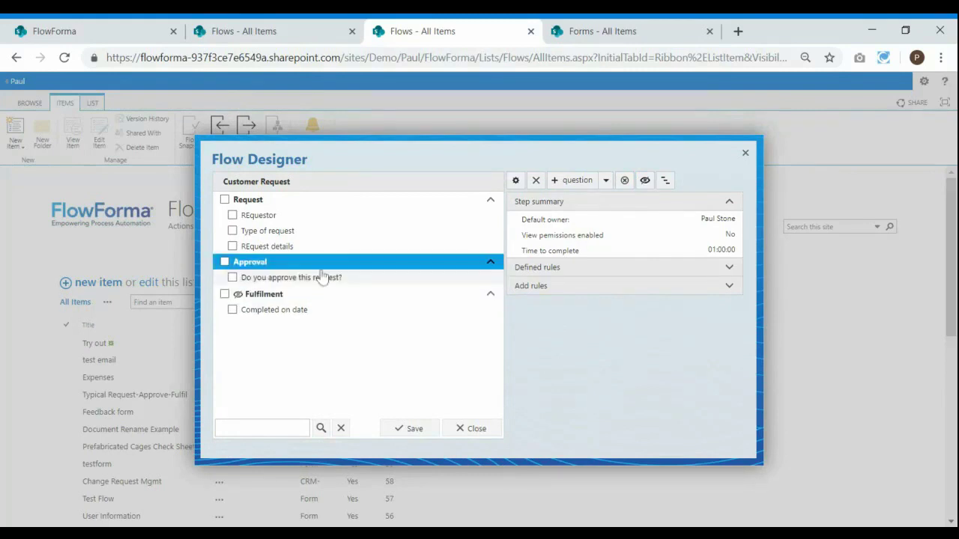
click(526, 333)
click(729, 289)
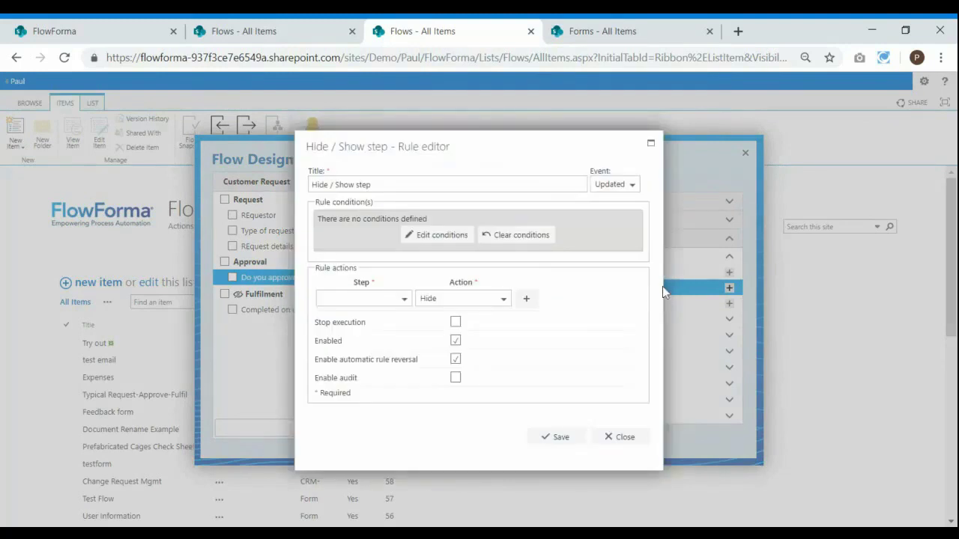
click(400, 187)
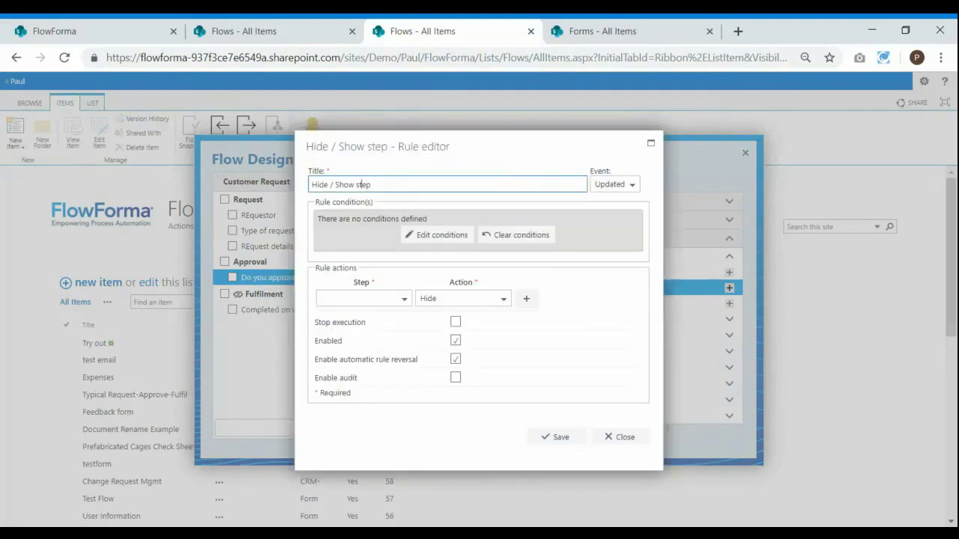
text(fulfilment)
Define the rule condition as "Do you approve this request?" Equals Yes
click(440, 238)
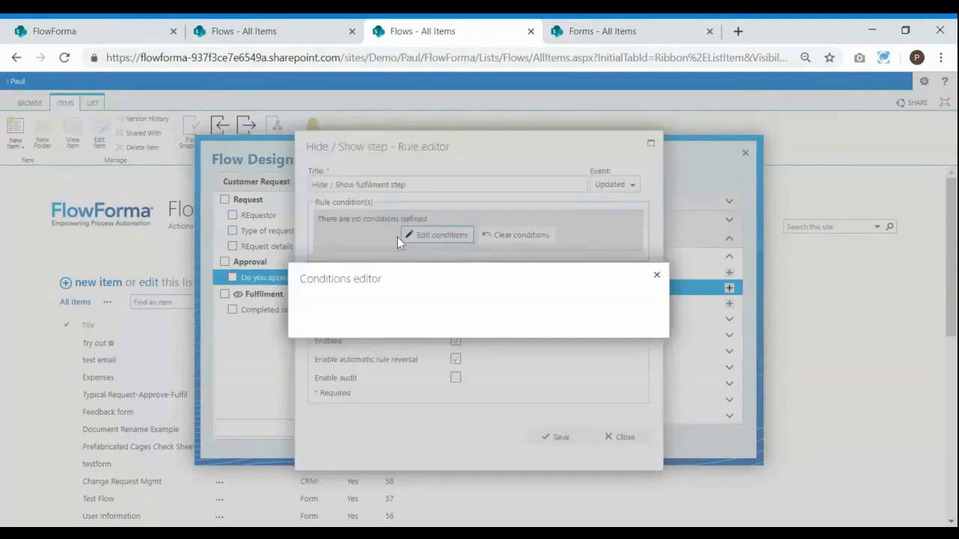
click(344, 190)
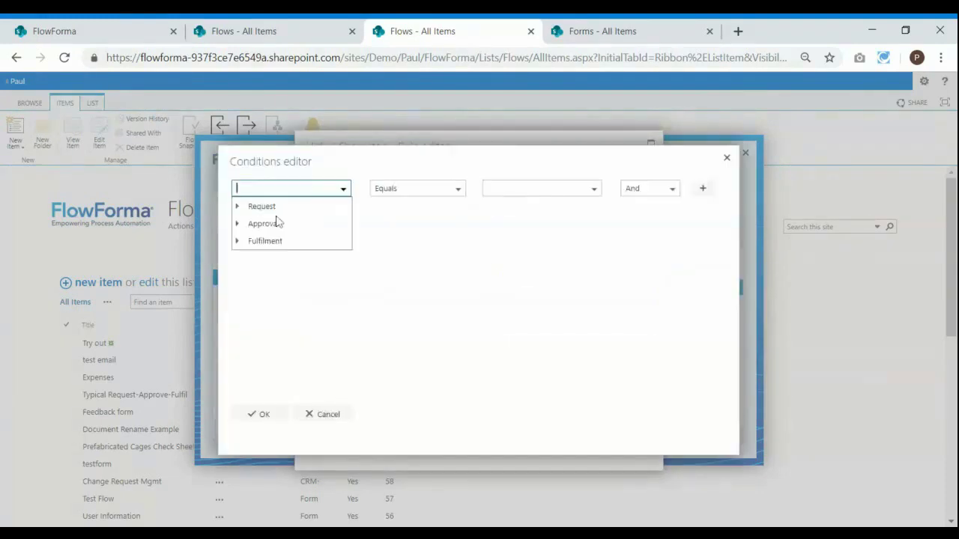
click(236, 223)
click(284, 240)
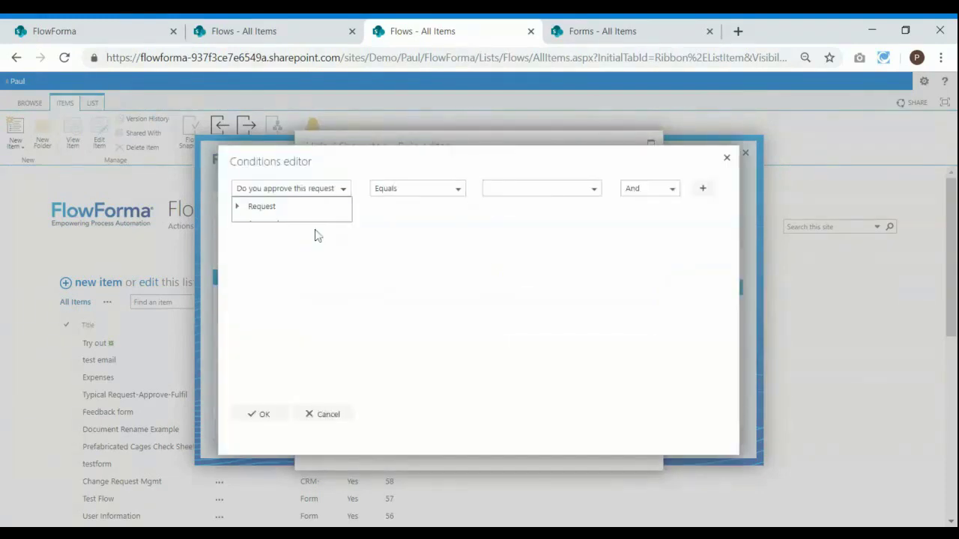
text(Yes)
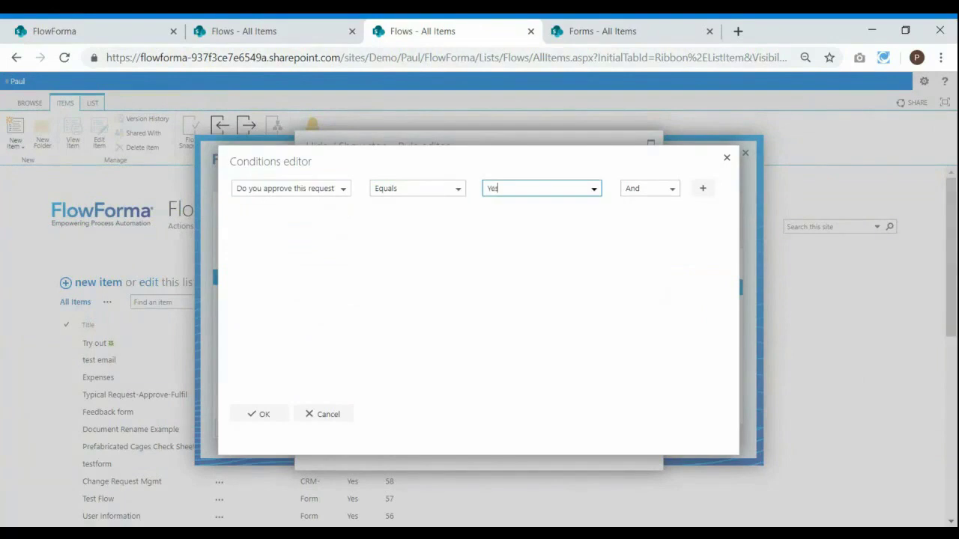
click(281, 413)
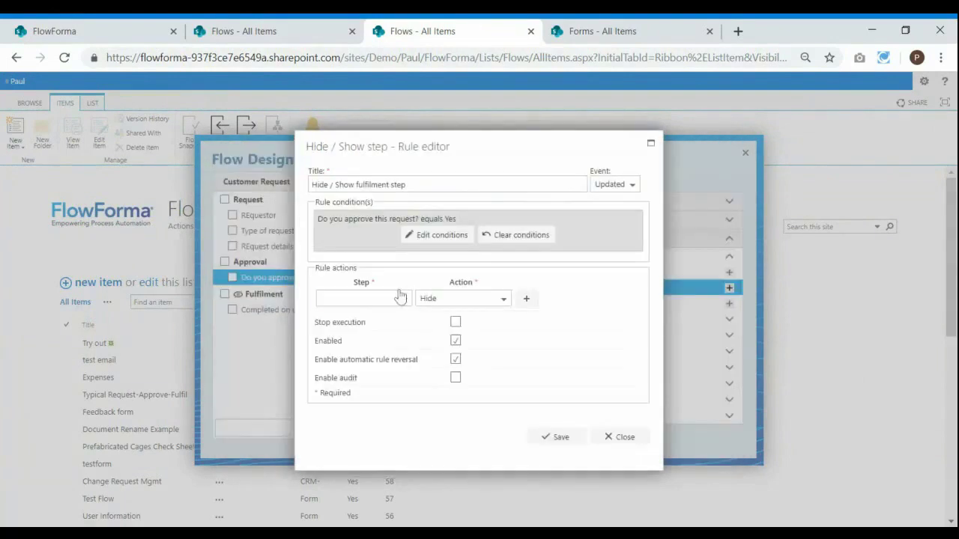
Set the rule action to Show the Fulfilment step, then save the rule and the Customer Request flow
click(353, 300)
click(325, 364)
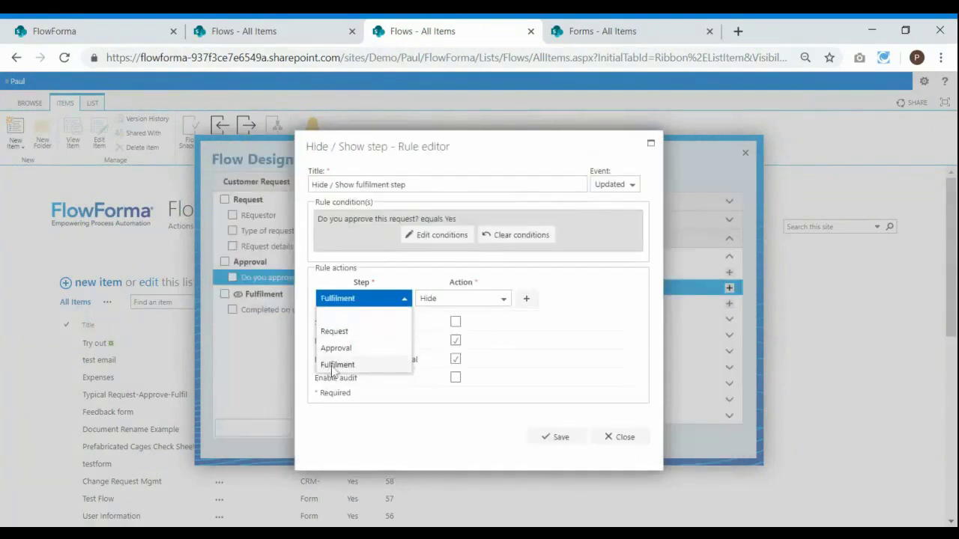
click(428, 302)
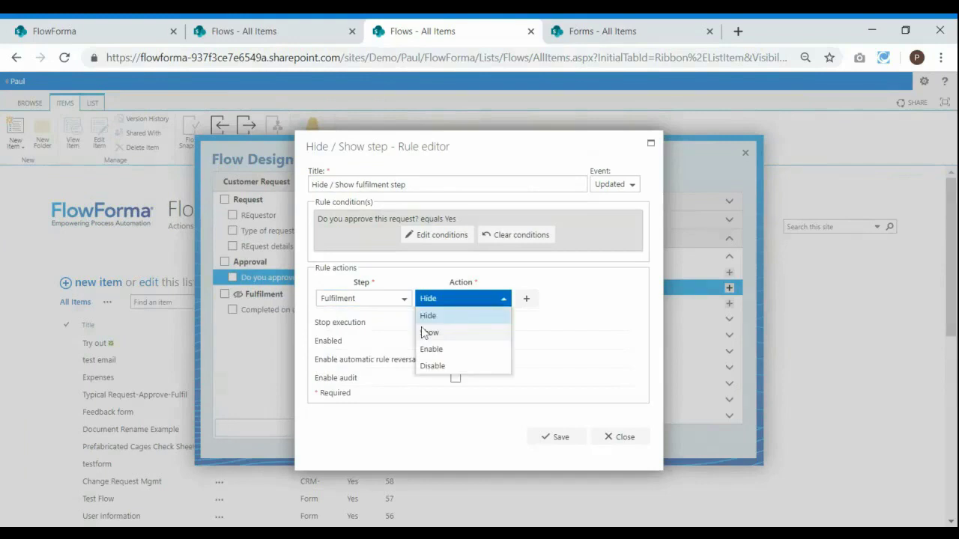
click(426, 333)
click(560, 438)
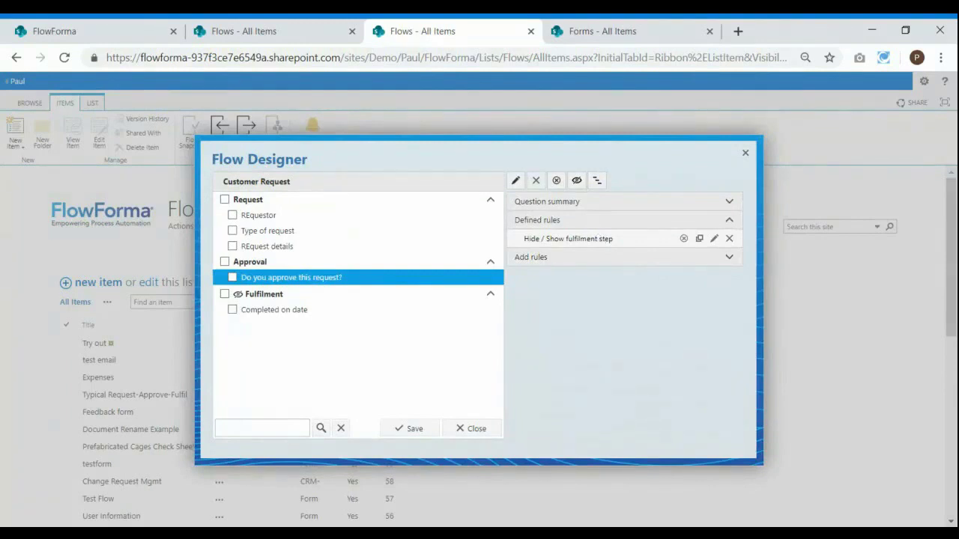
click(416, 430)
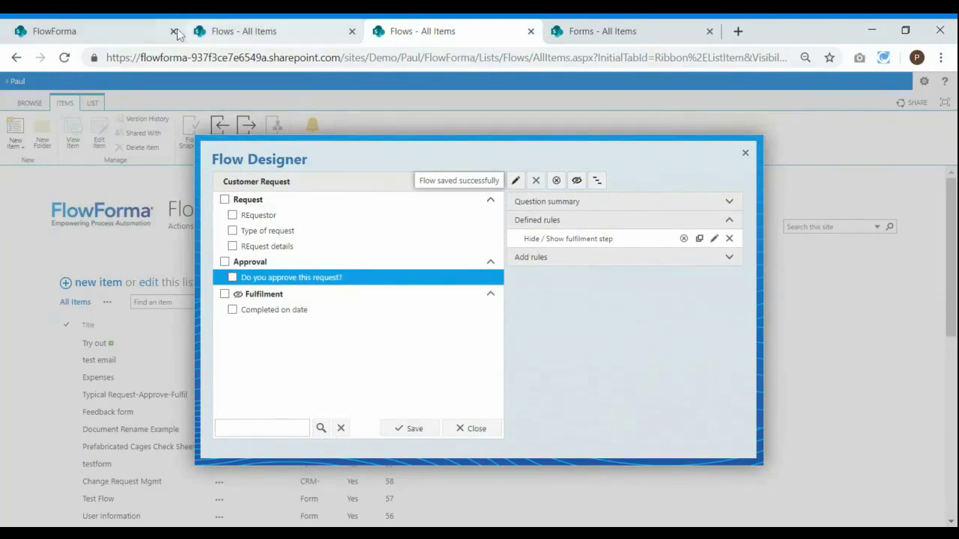
Discard the open Onboarding form on the FlowForma home page and start a new Customer Request form
click(150, 33)
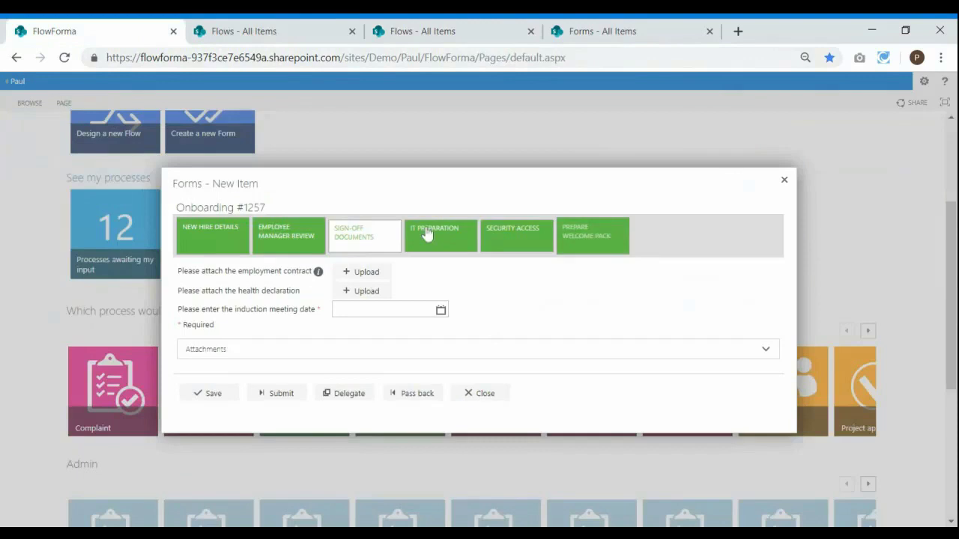
click(785, 180)
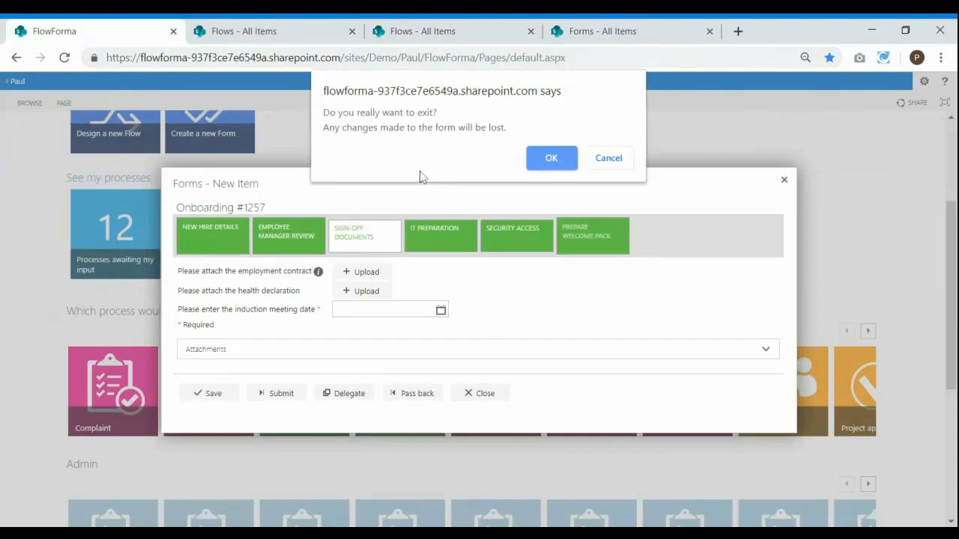
click(543, 161)
click(180, 189)
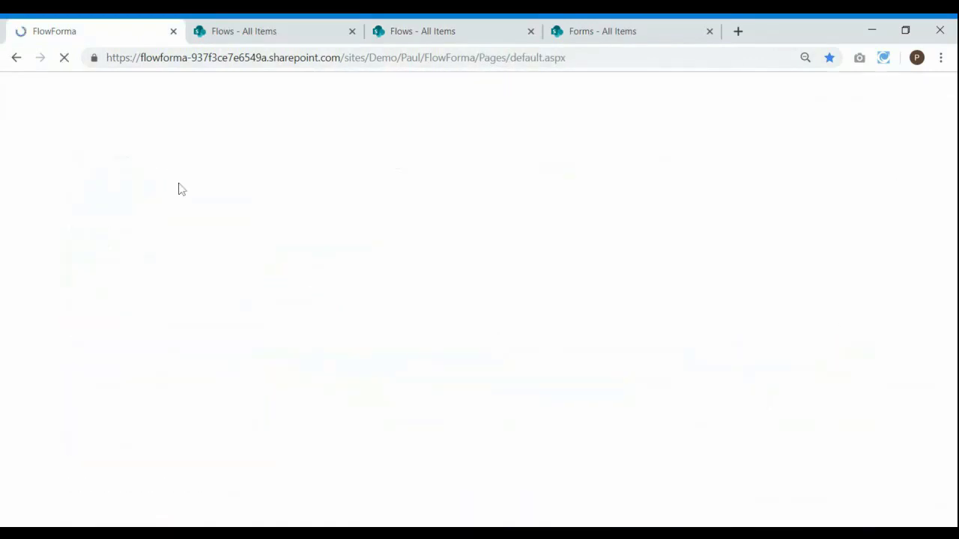
click(191, 193)
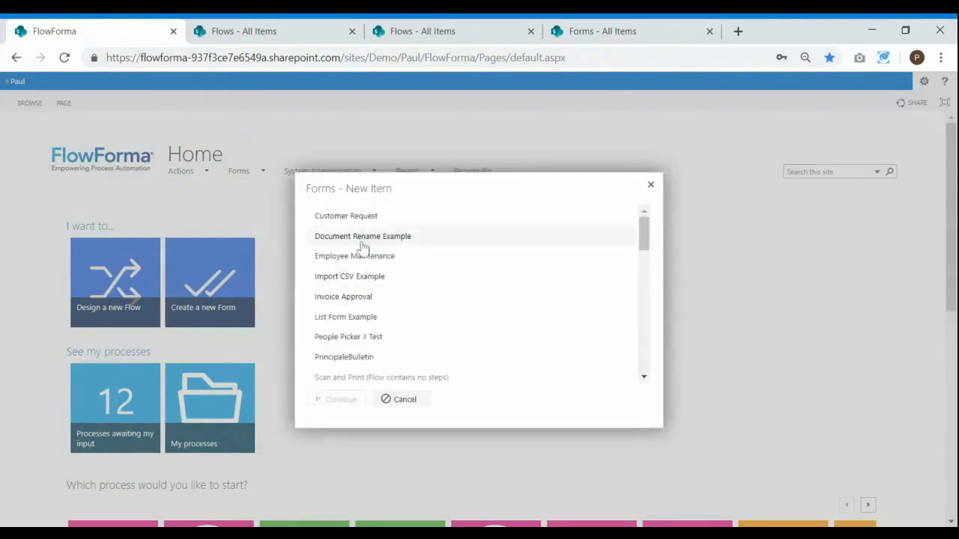
click(362, 219)
click(339, 399)
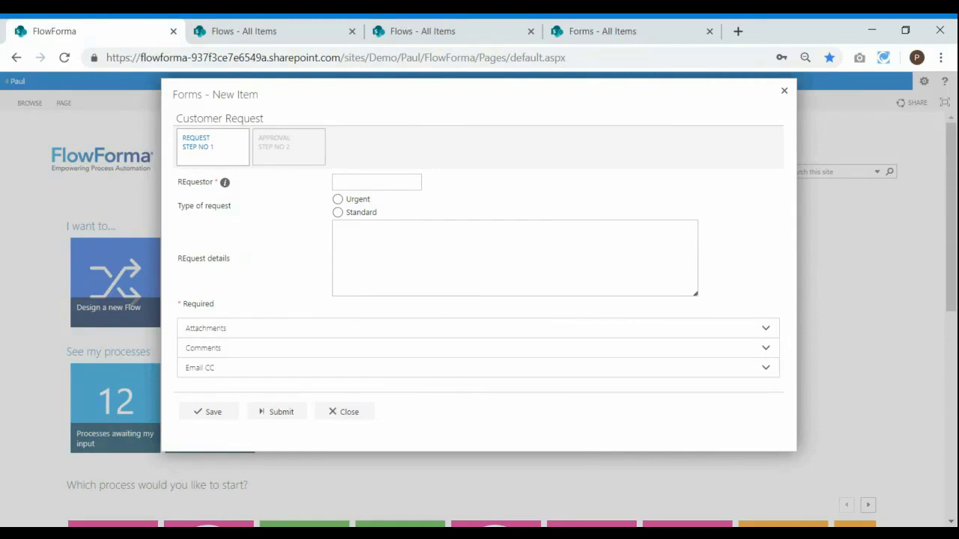
Fill in the Request step with requestor "kjhjk", type Urgent and details "kjhkj" and "sdfsdf" on separate lines, and submit it
click(371, 182)
text(kjhjk)
click(337, 200)
click(337, 231)
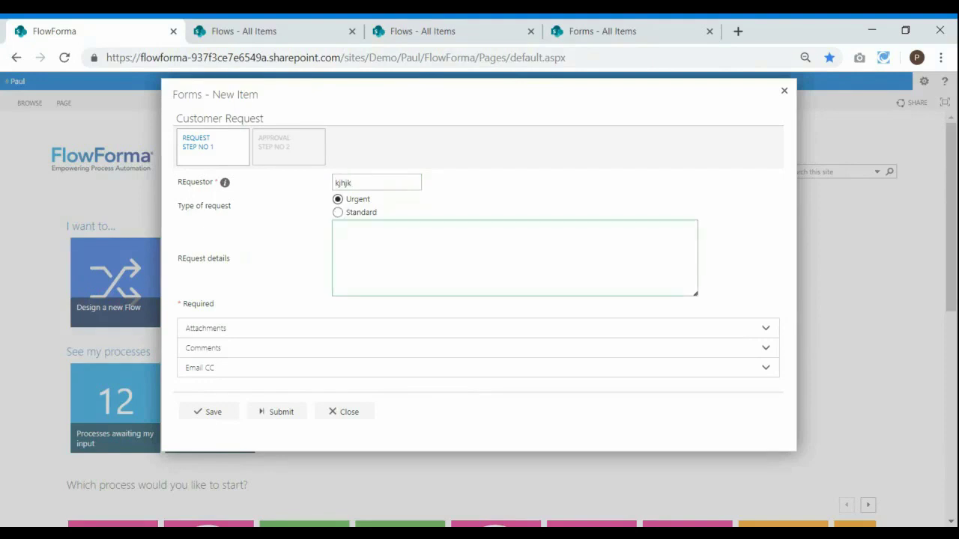
text(kjhkj)
key(Return)
text(sdfsdf)
key(Return)
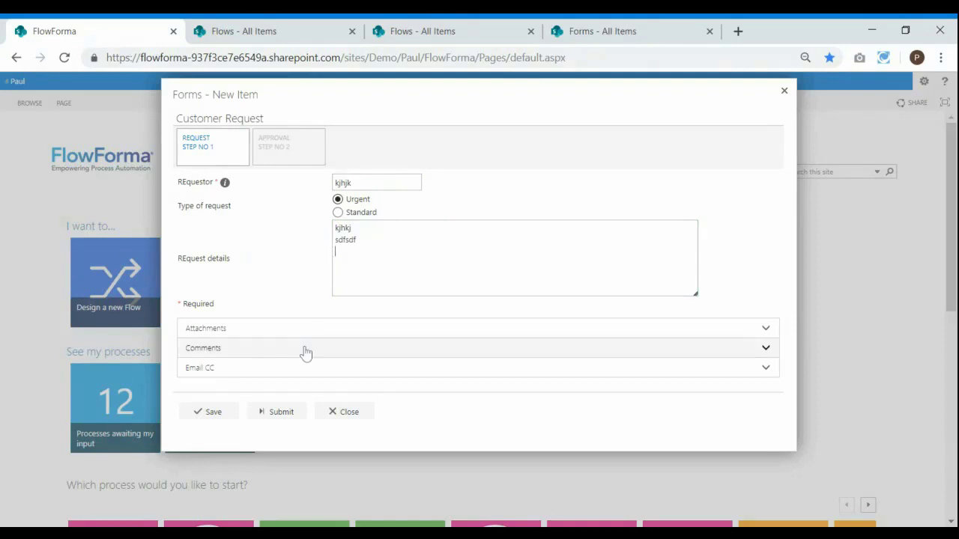
click(272, 412)
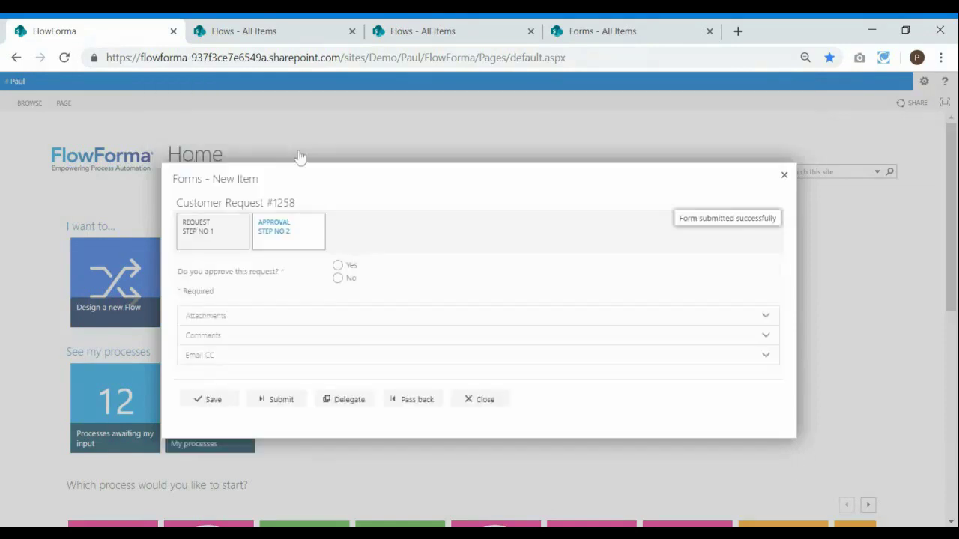
Answer Yes to the approval question and submit the Approval step of the customer request
click(338, 265)
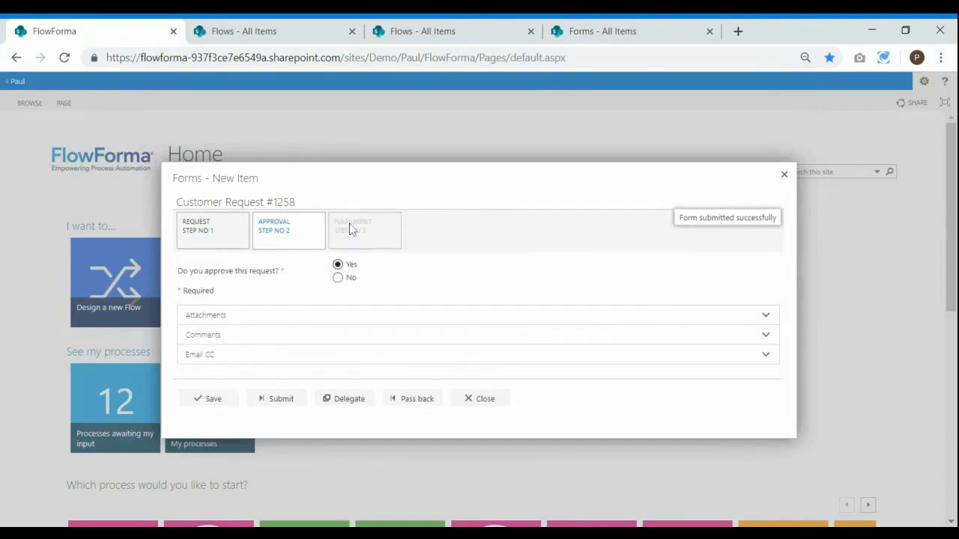
click(272, 398)
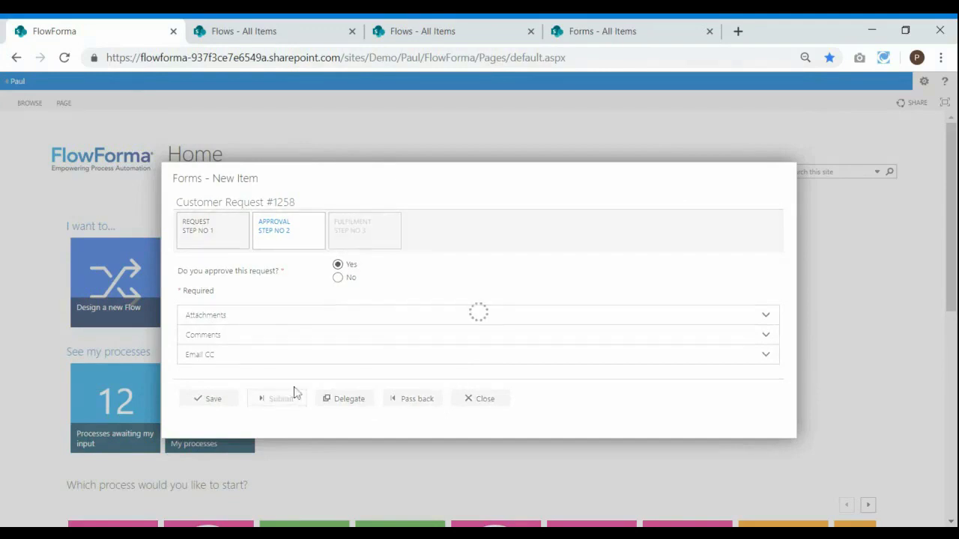